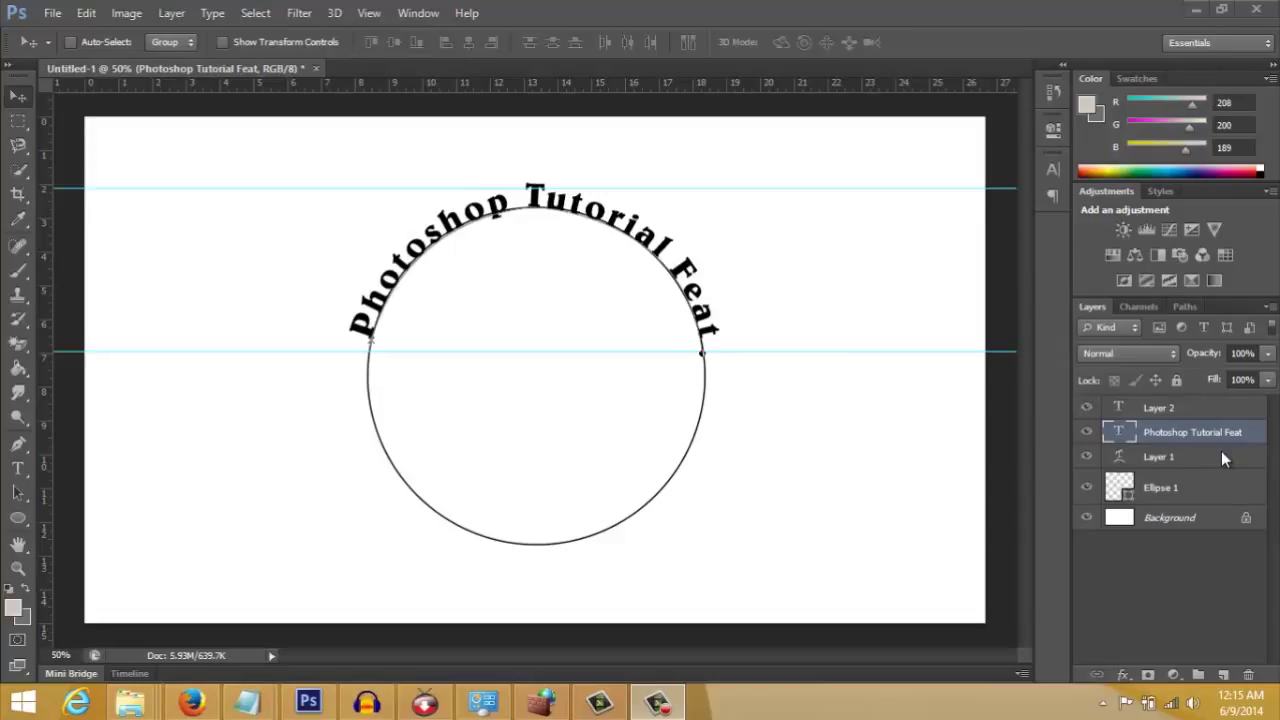
Pick the Horizontal Type tool (Belwe, 72 pt, Sharp) and start a new type layer, Layer 3
click(19, 469)
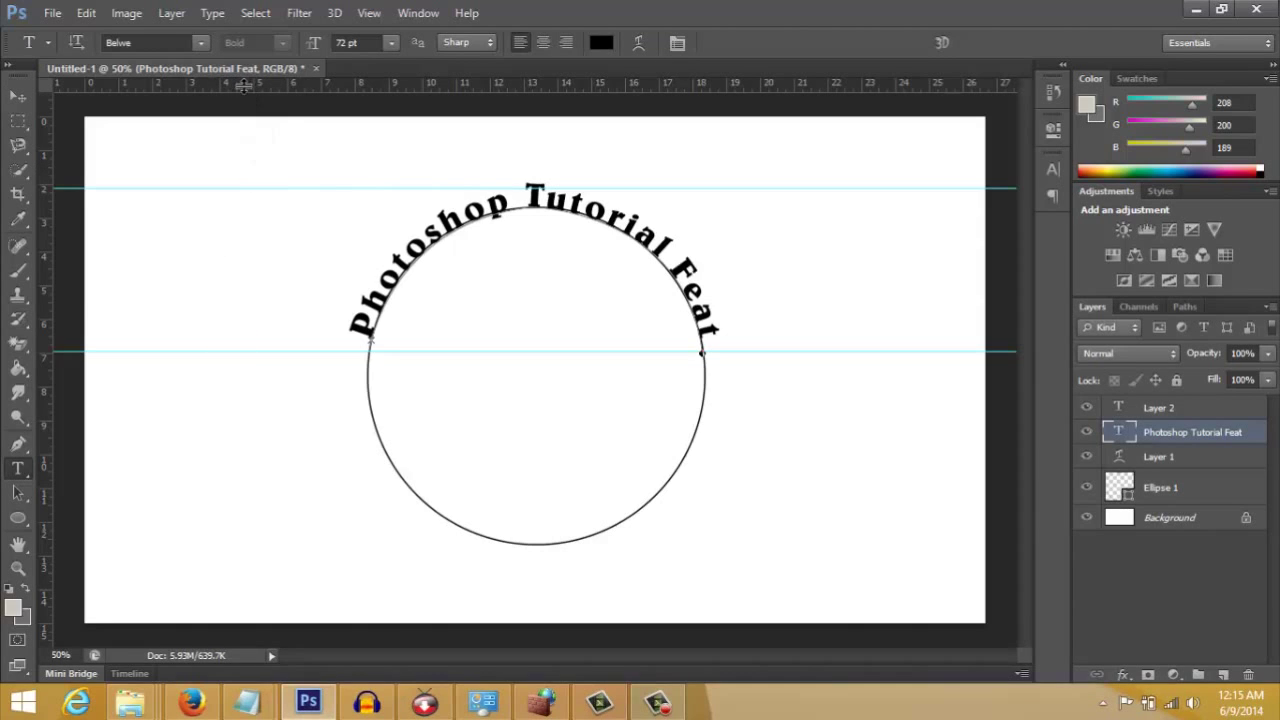
mouse_move(248, 84)
mouse_down()
mouse_move(251, 180)
mouse_move(249, 92)
mouse_up()
Type 'Photoshop TUTORIAL' as a straight line inside the lower circle and select all of it
click(344, 503)
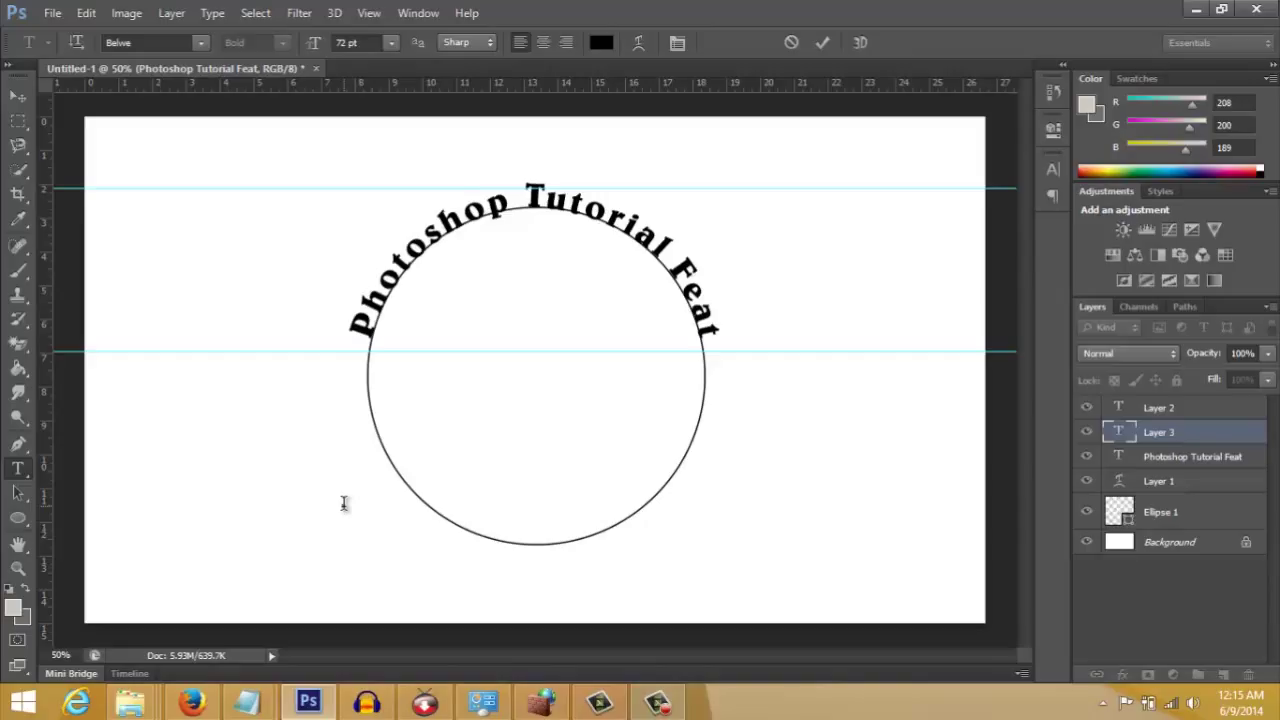
text(Photo)
key(BackSpace)
key(BackSpace)
key(BackSpace)
text(otoshop)
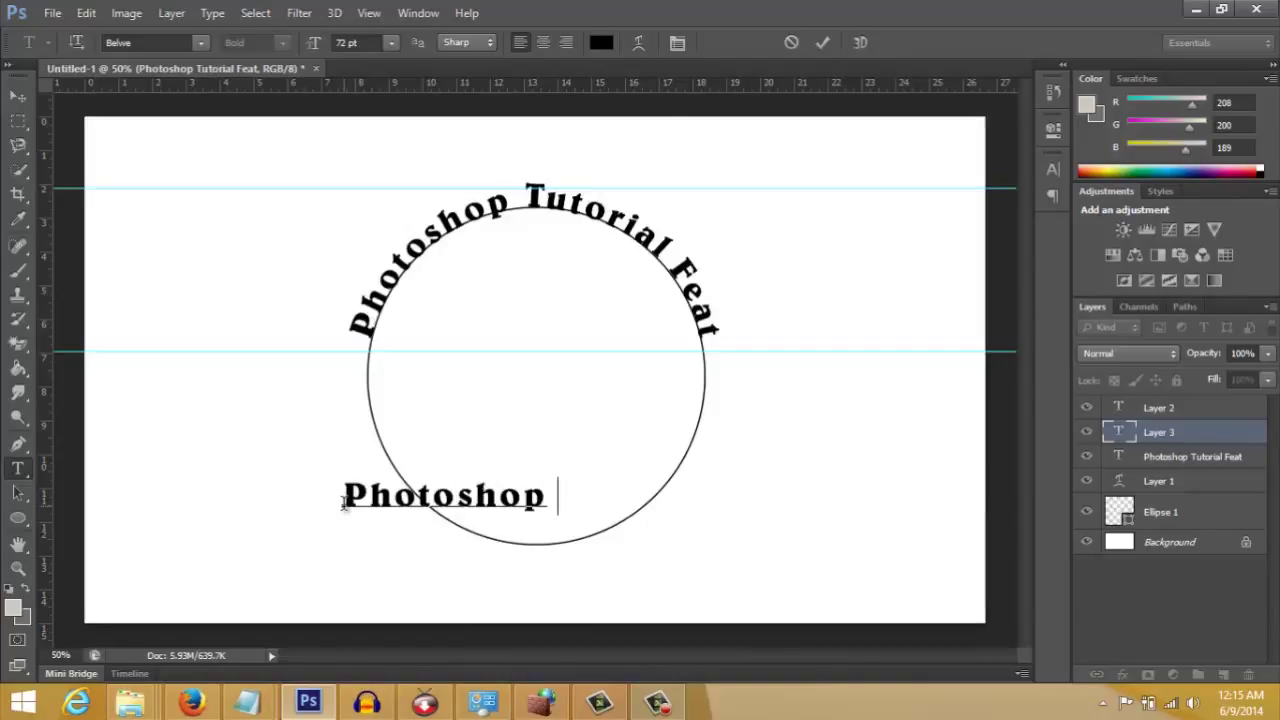
text( TUTORIAL)
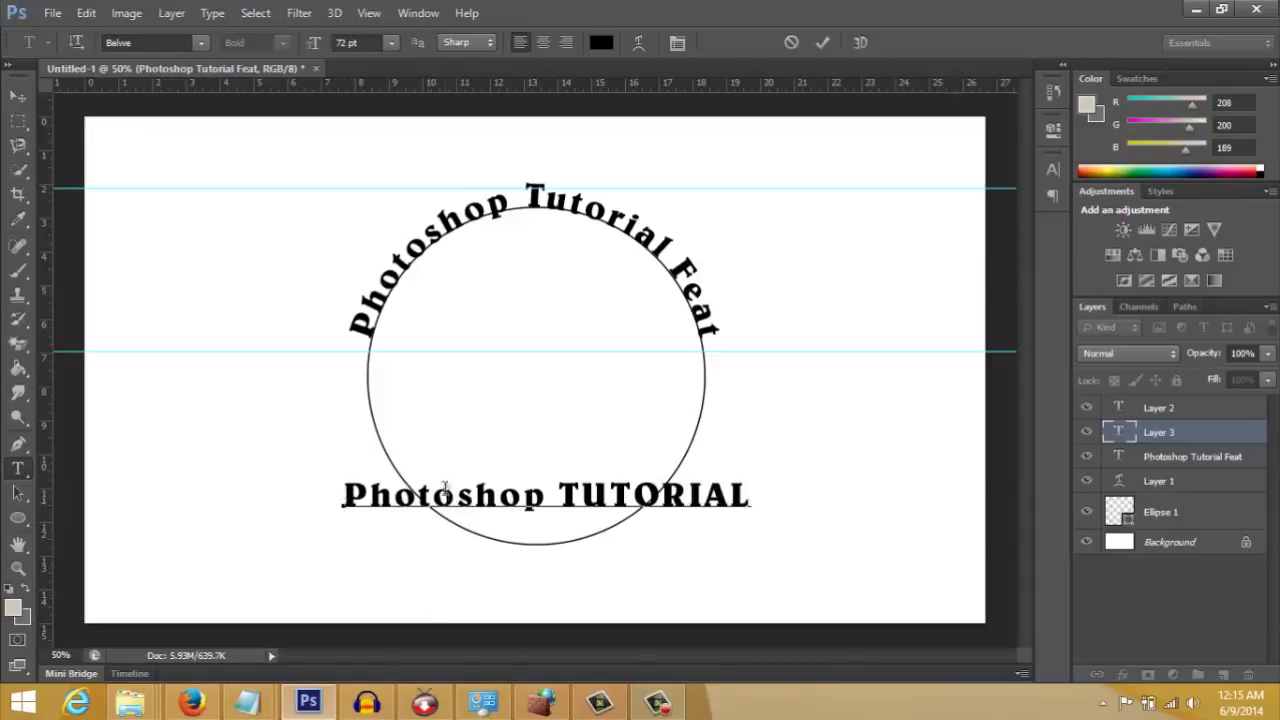
key(ctrl+a)
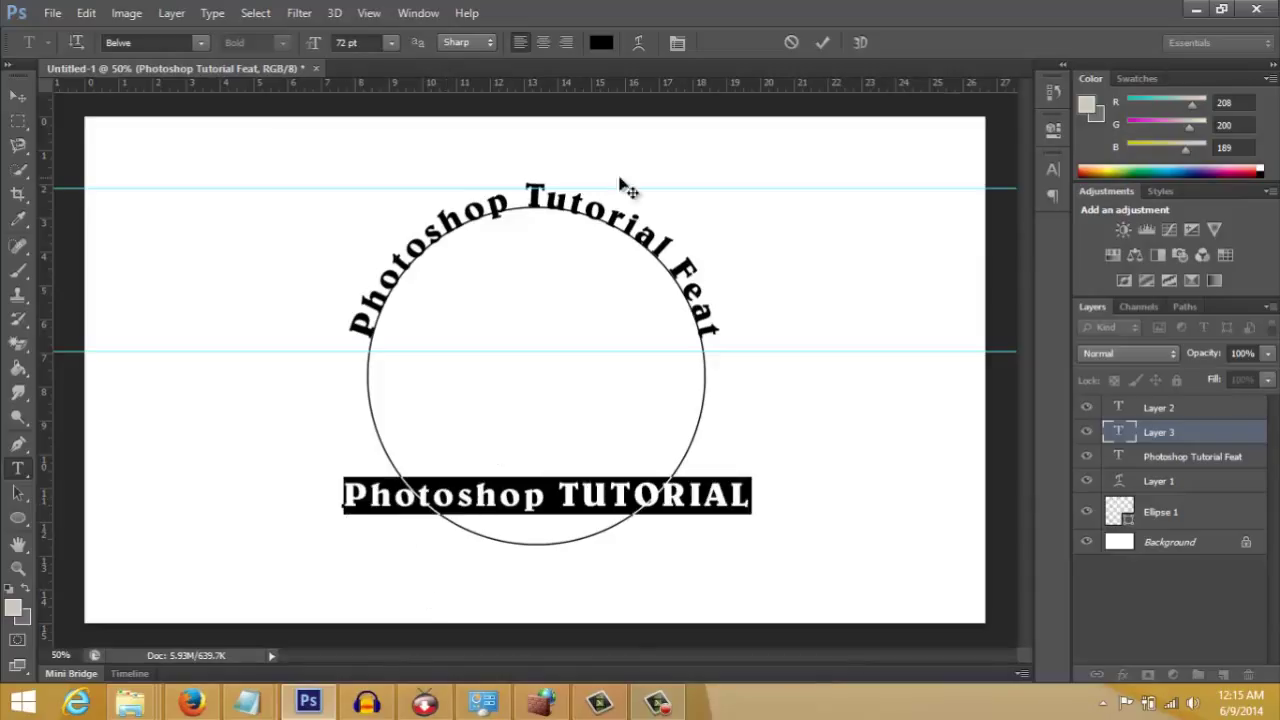
Apply an Arc warp at -100% bend so the text wraps around the circle's bottom
click(639, 42)
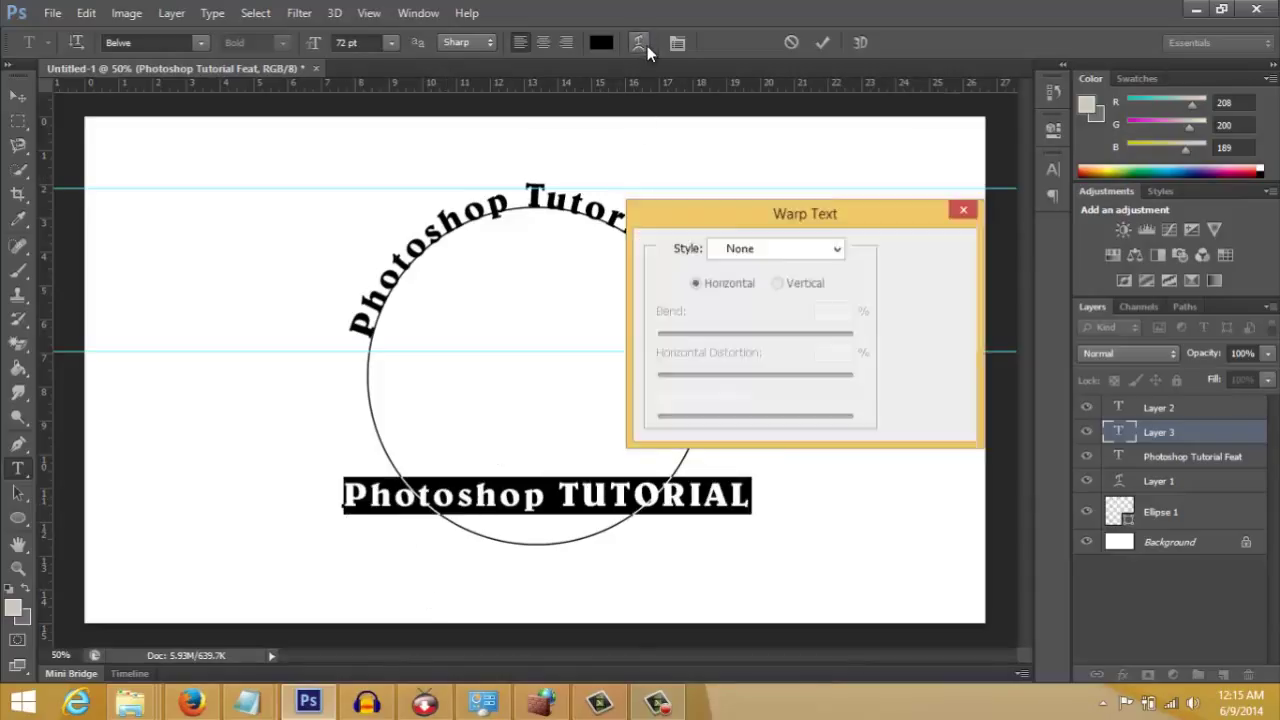
click(792, 251)
click(808, 316)
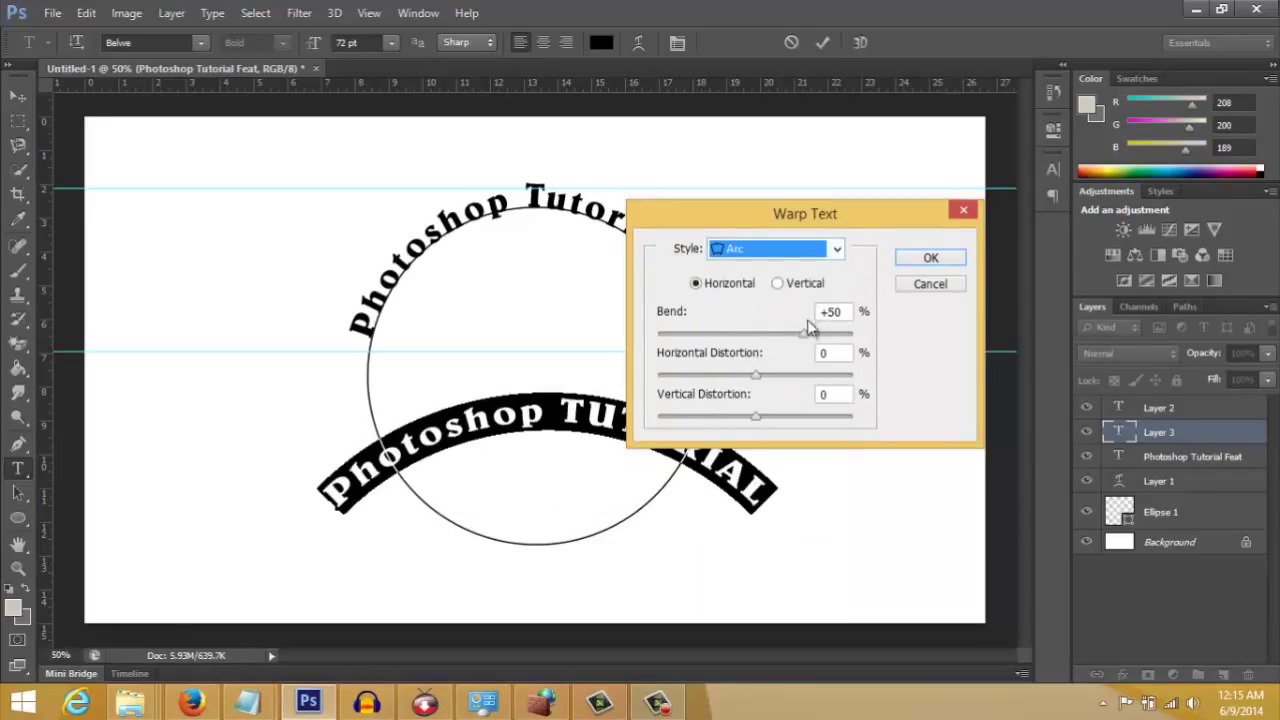
drag(803, 336, 691, 336)
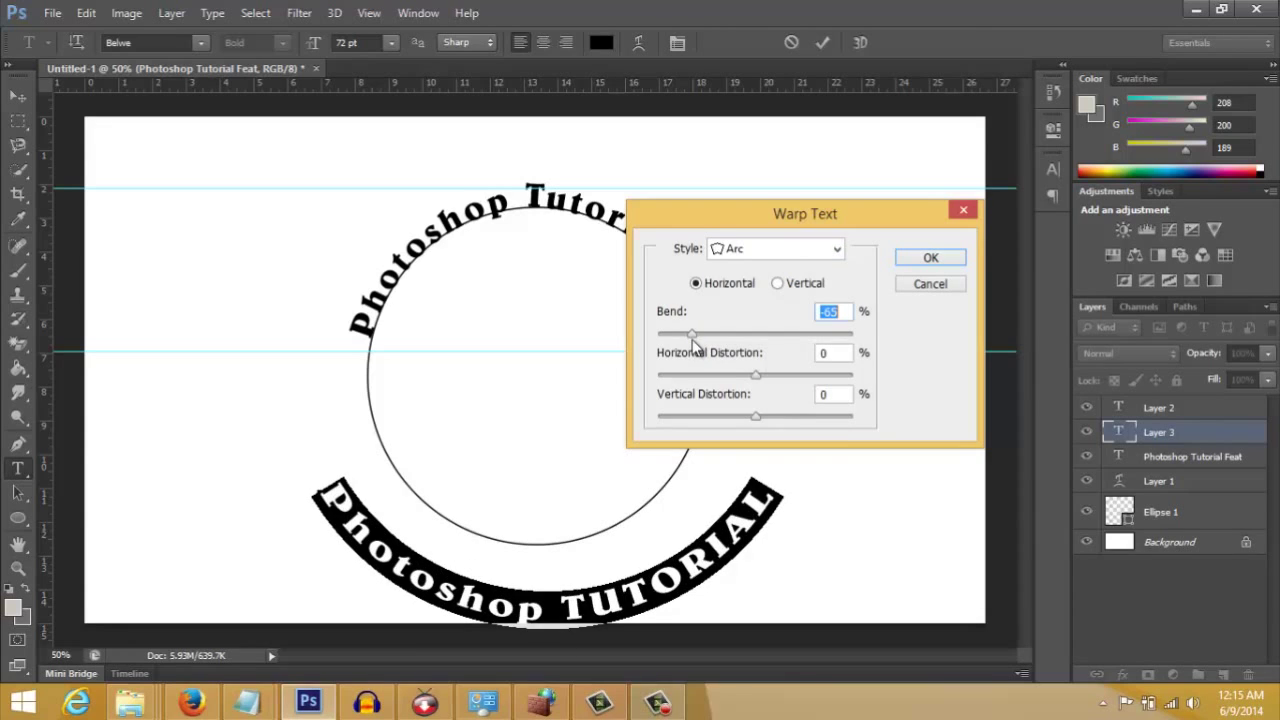
drag(594, 500, 596, 441)
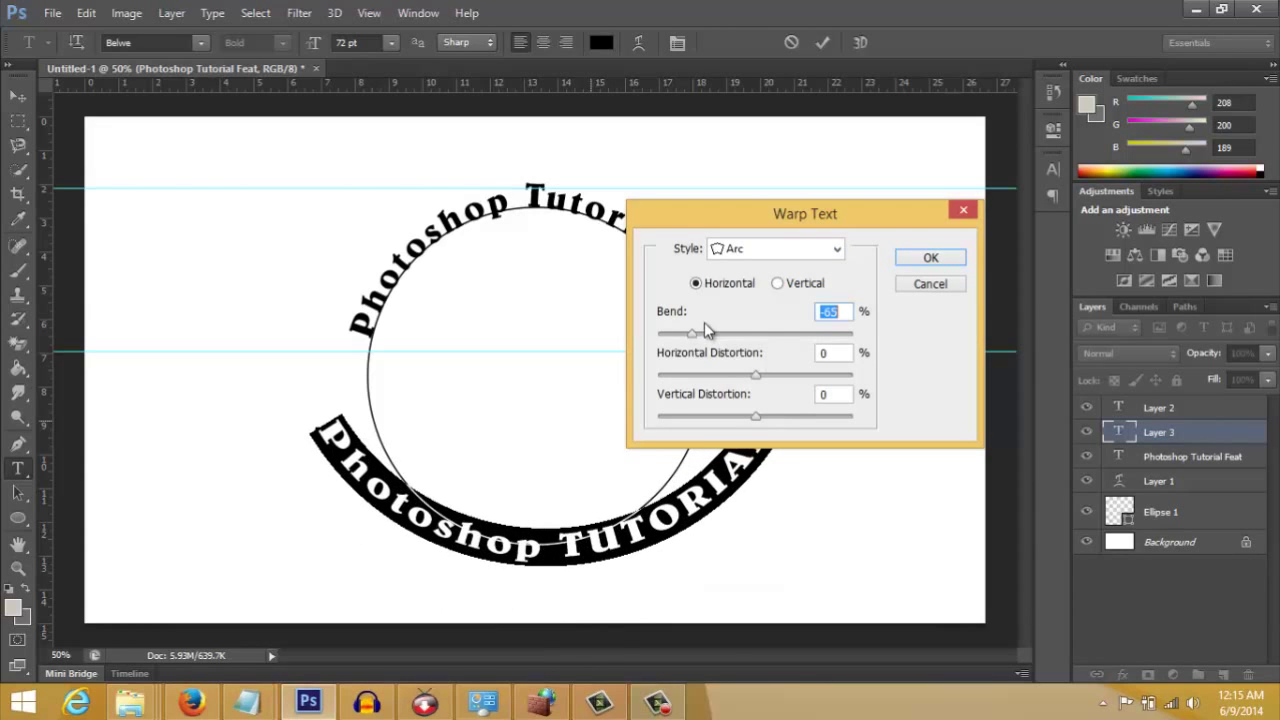
drag(689, 331, 663, 335)
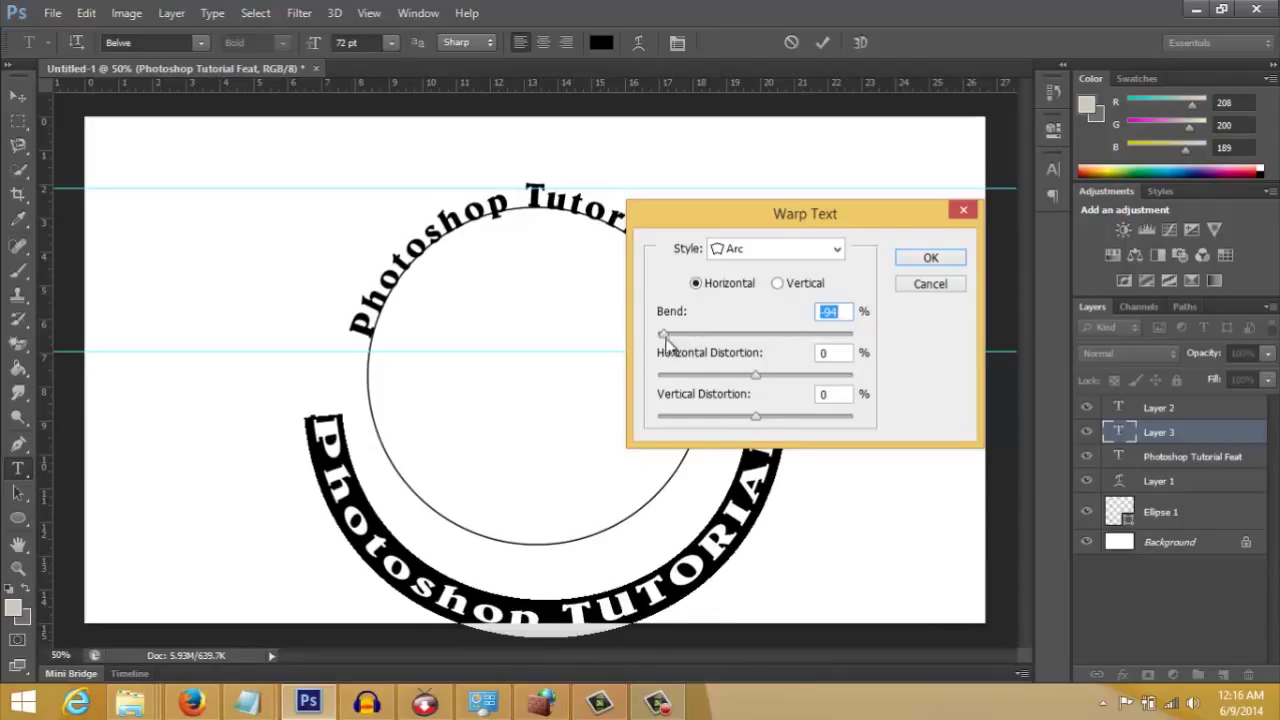
drag(663, 336, 657, 340)
drag(620, 548, 606, 491)
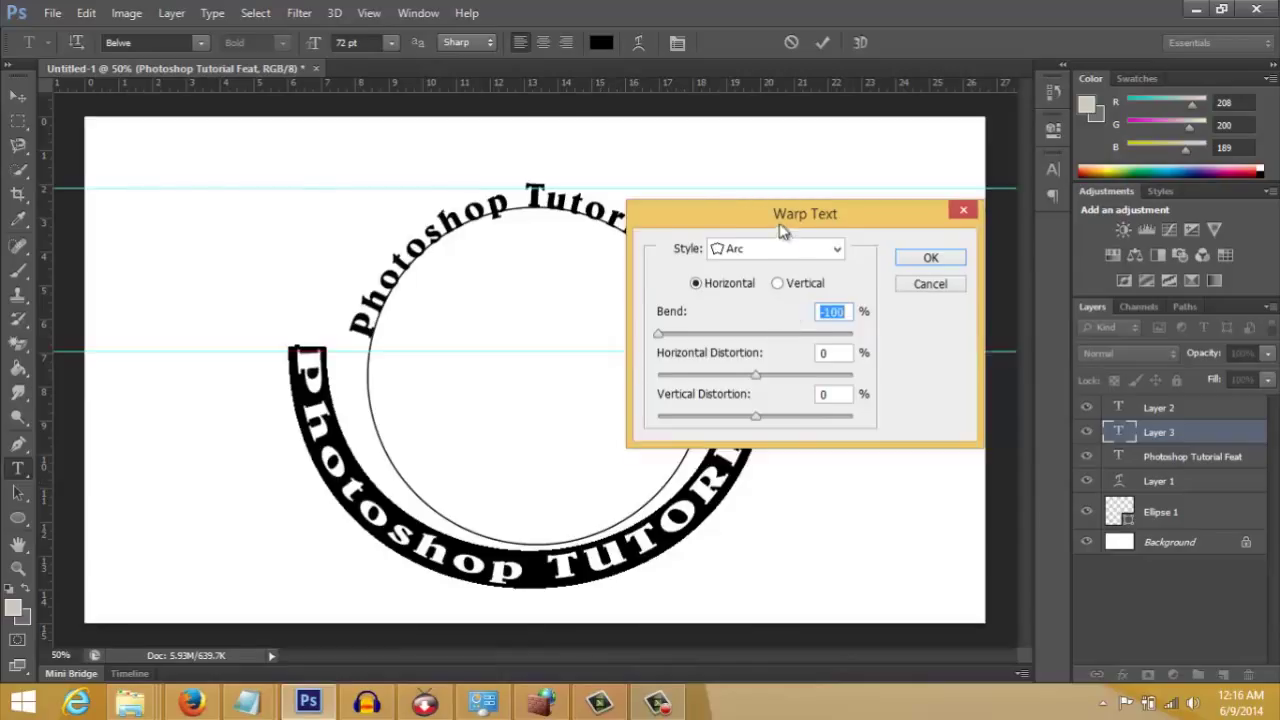
drag(780, 224, 952, 327)
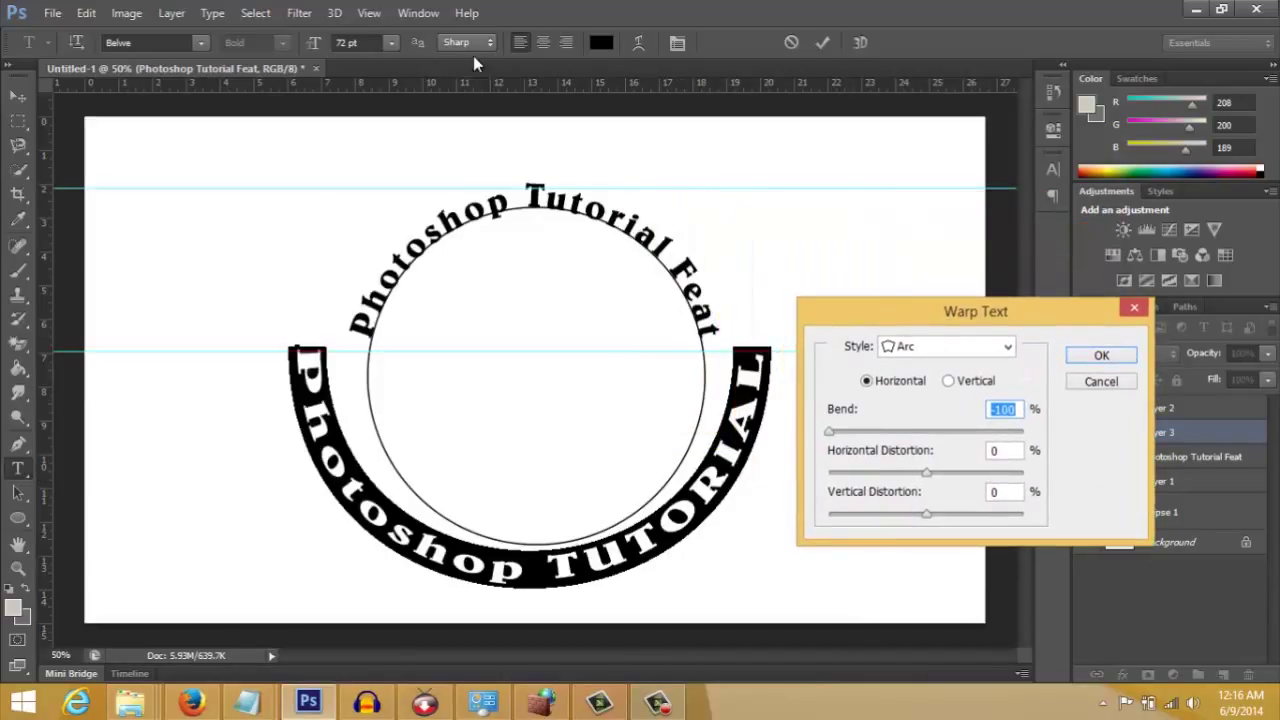
click(1101, 355)
Resize the bottom text to 48 pt and centre it under the circle
click(391, 42)
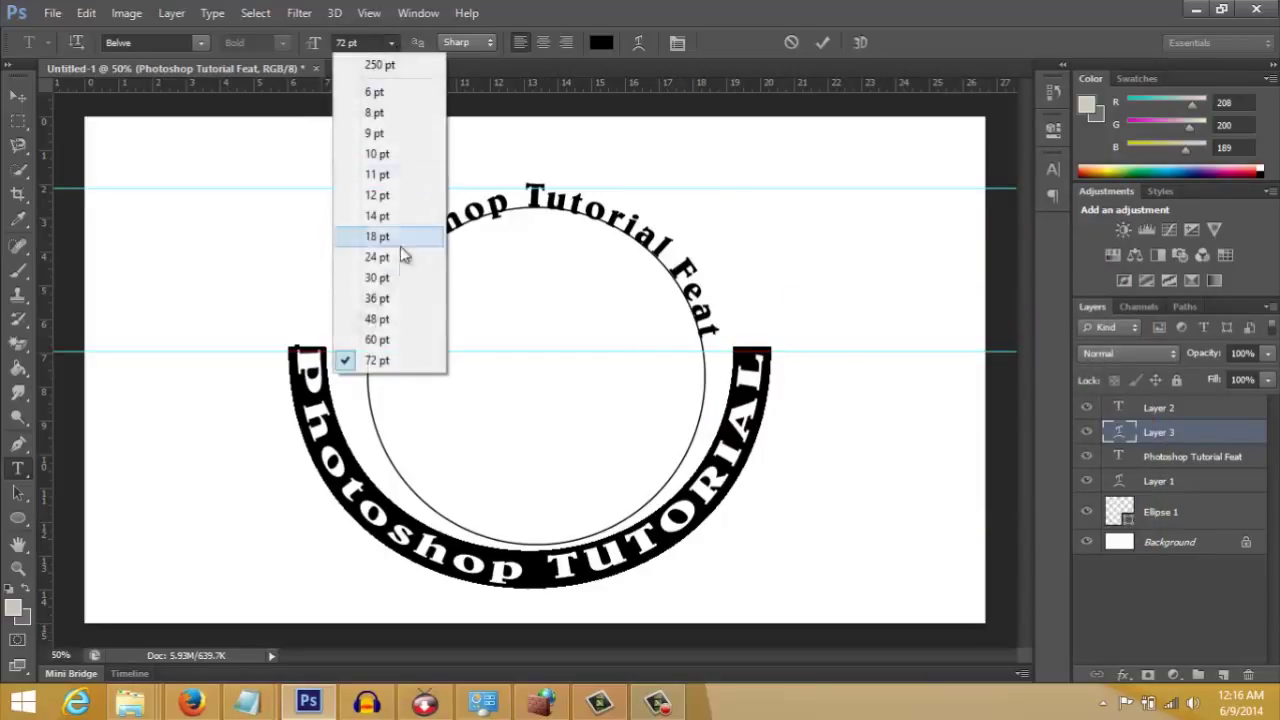
click(400, 321)
drag(557, 506, 640, 563)
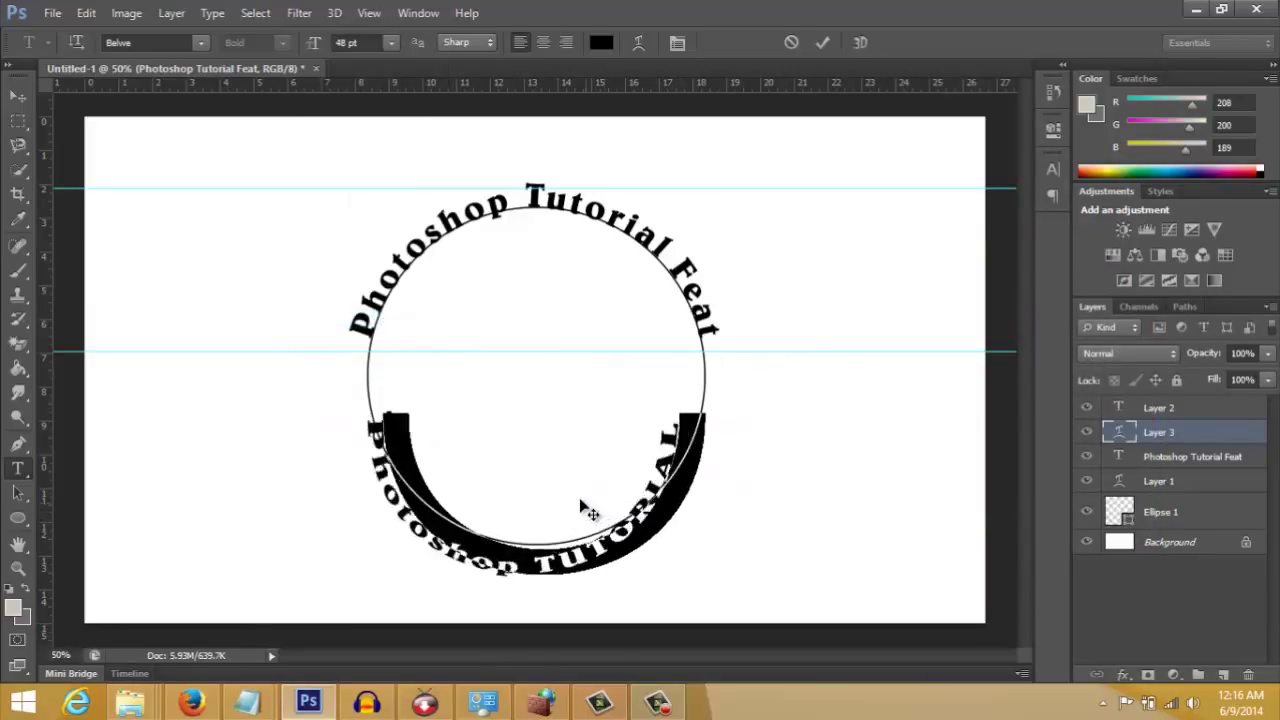
Soften the Arc warp to -66% bend so the text follows the circle's lower edge, then commit it
click(637, 44)
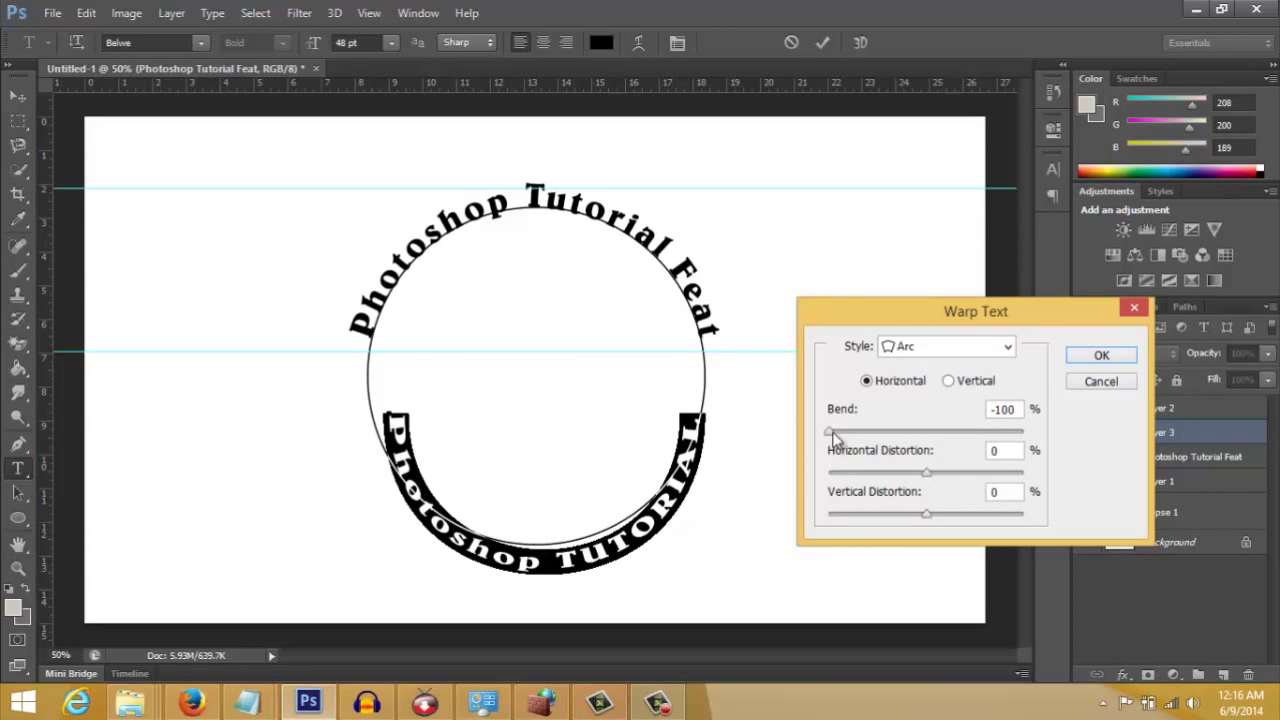
drag(832, 431, 848, 434)
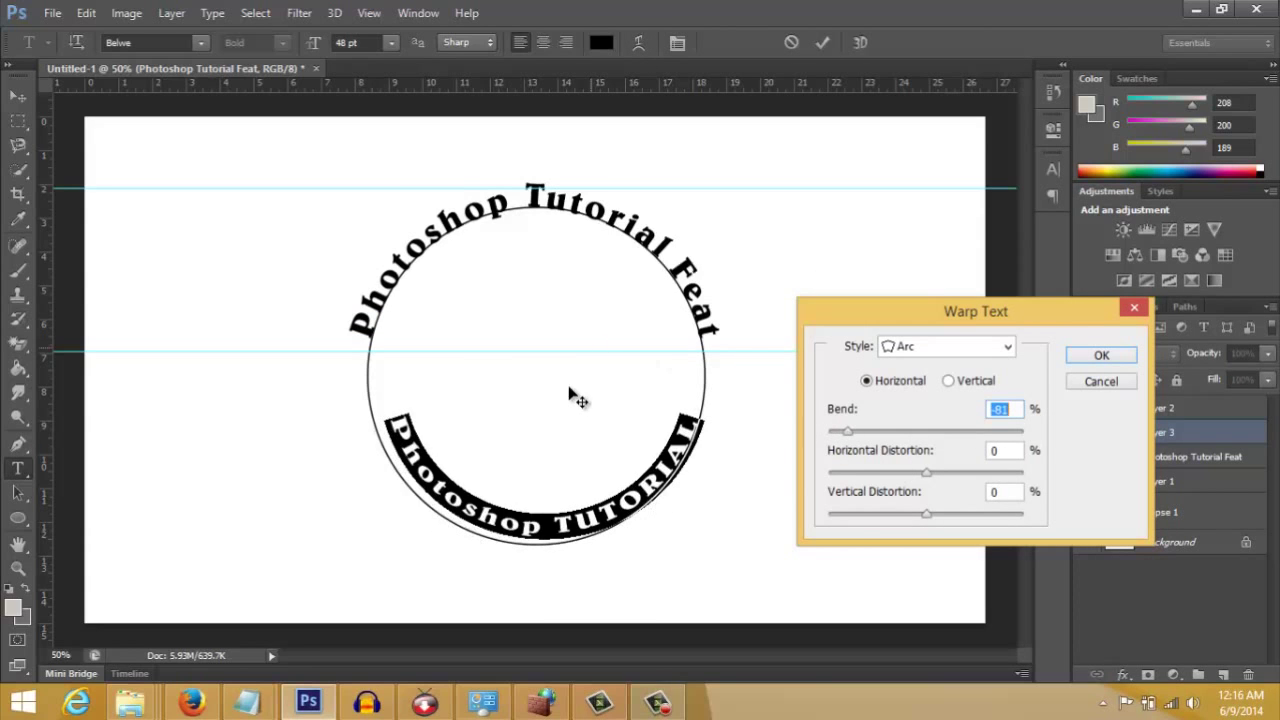
drag(574, 394, 612, 403)
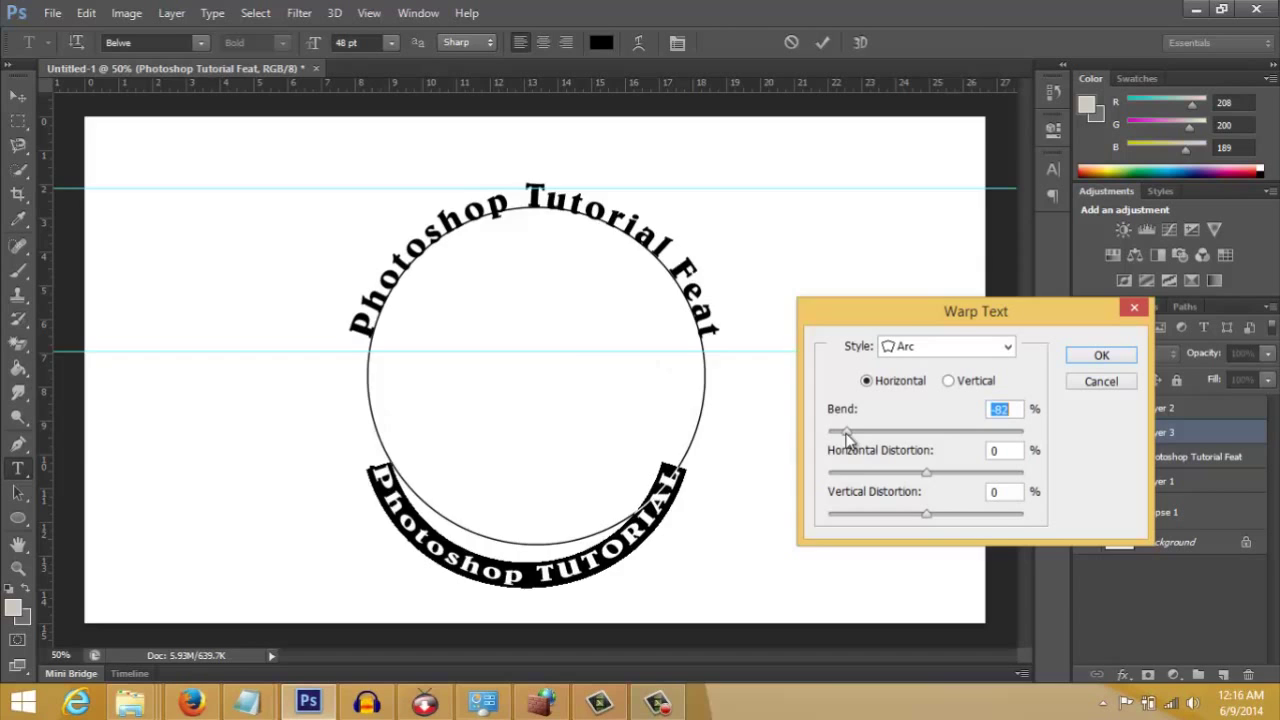
drag(845, 433, 861, 432)
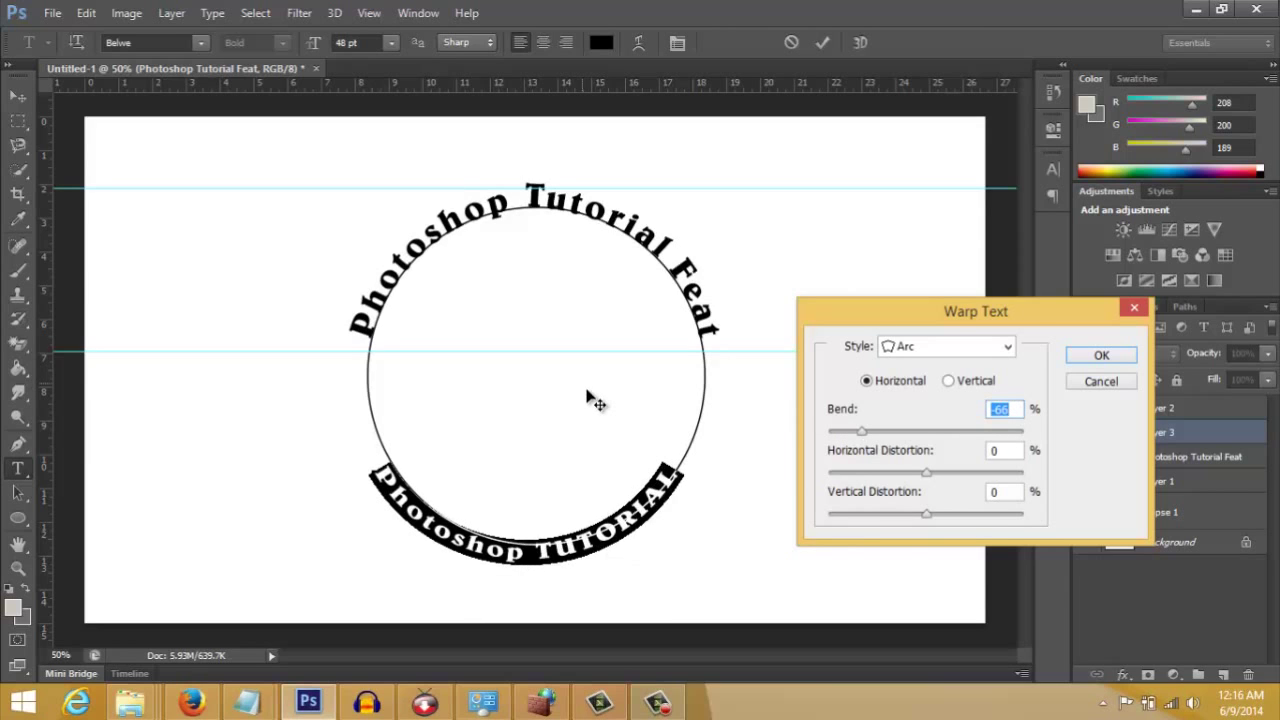
drag(587, 391, 592, 396)
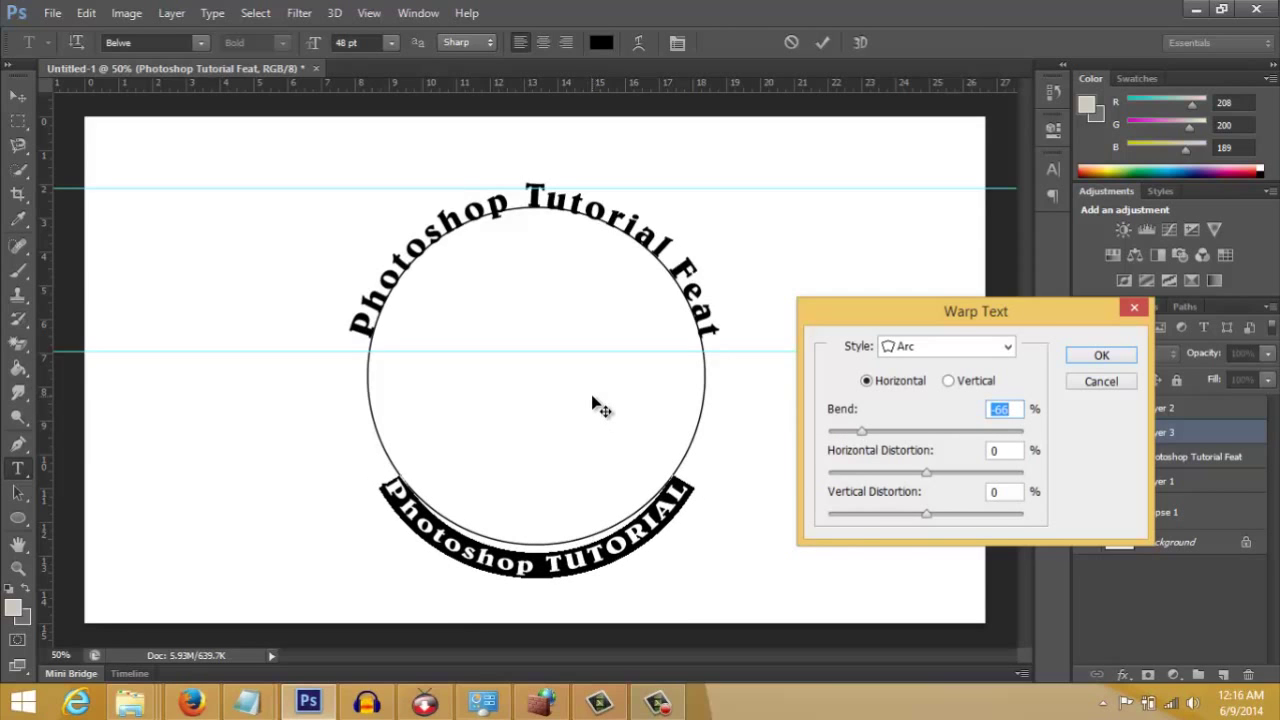
click(1079, 361)
click(18, 96)
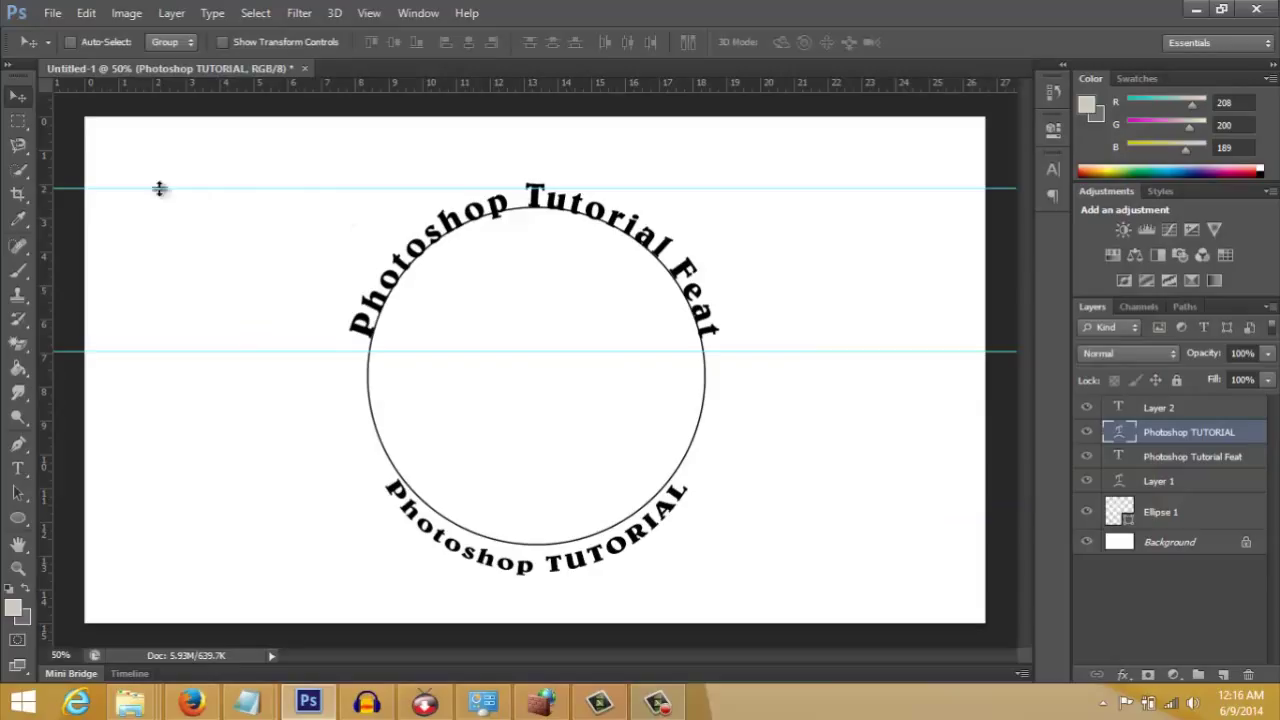
Nudge the bottom 'Photoshop TUTORIAL' arc slightly with the Move tool
mouse_move(534, 457)
mouse_down()
mouse_move(534, 446)
mouse_move(540, 458)
mouse_up()
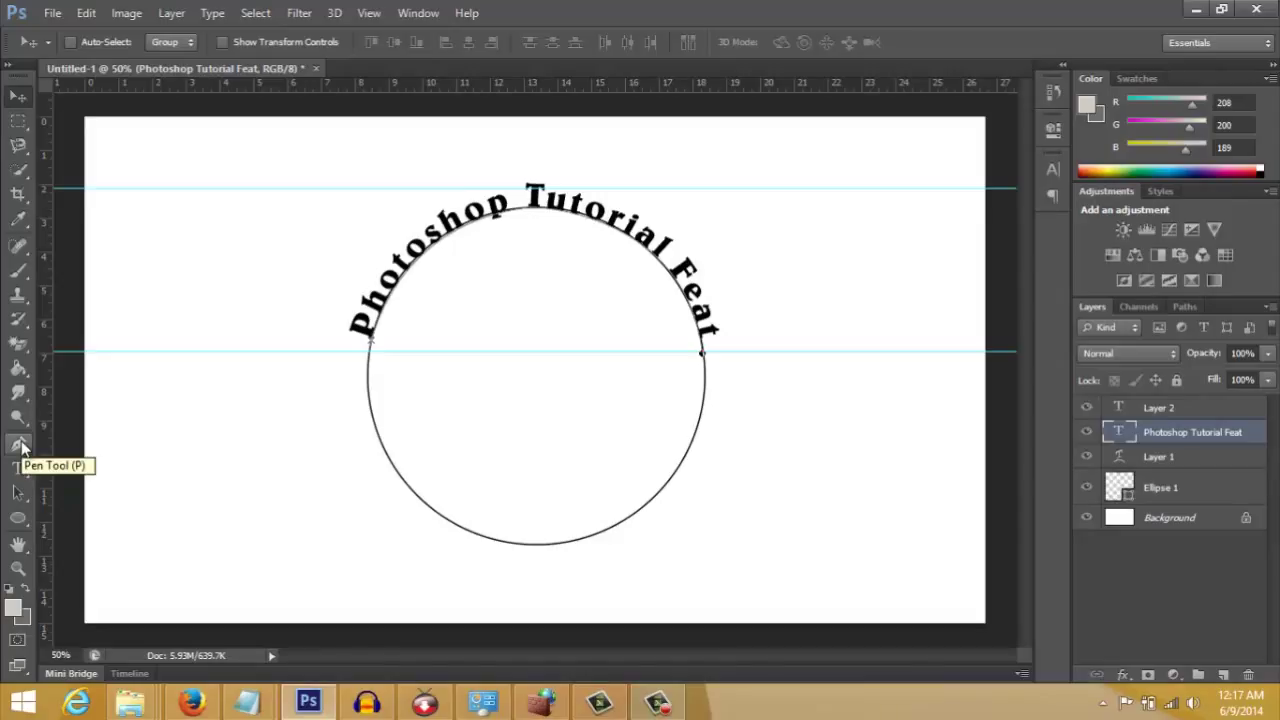
Pen-trace the circle's lower half from its left edge through the bottom, and add a horizontal guide near 8.963 in
click(20, 446)
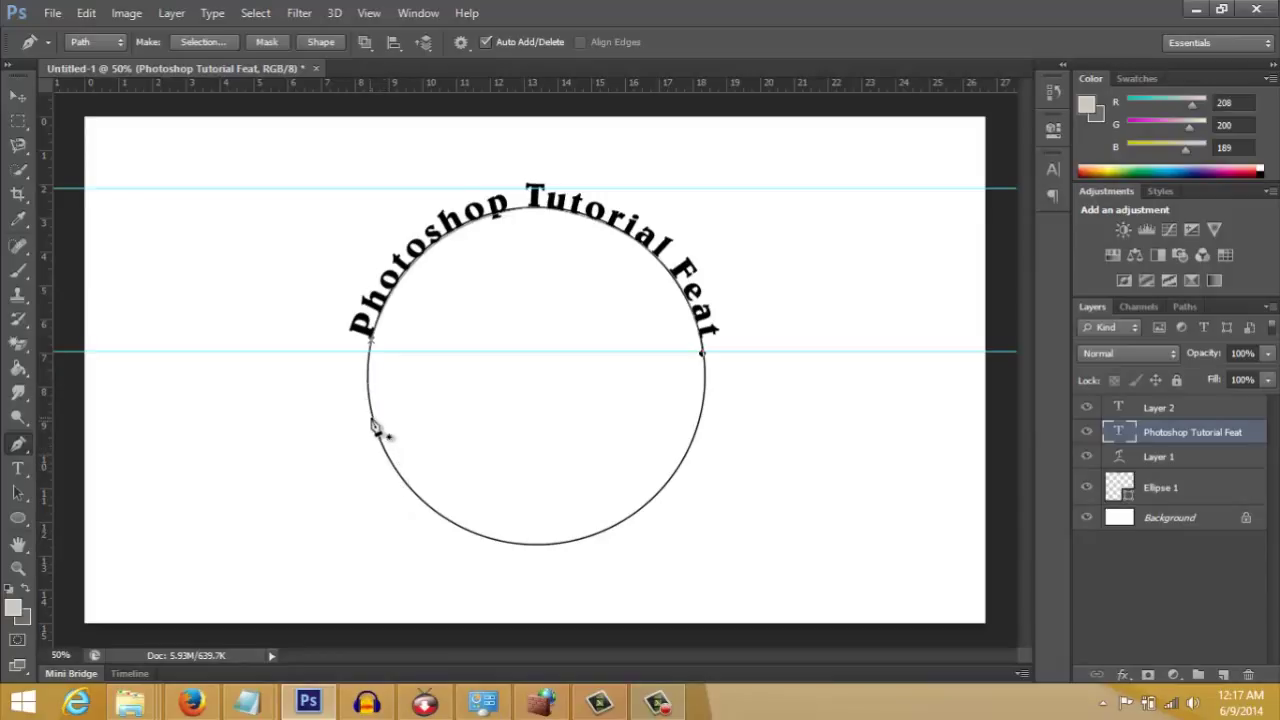
click(372, 420)
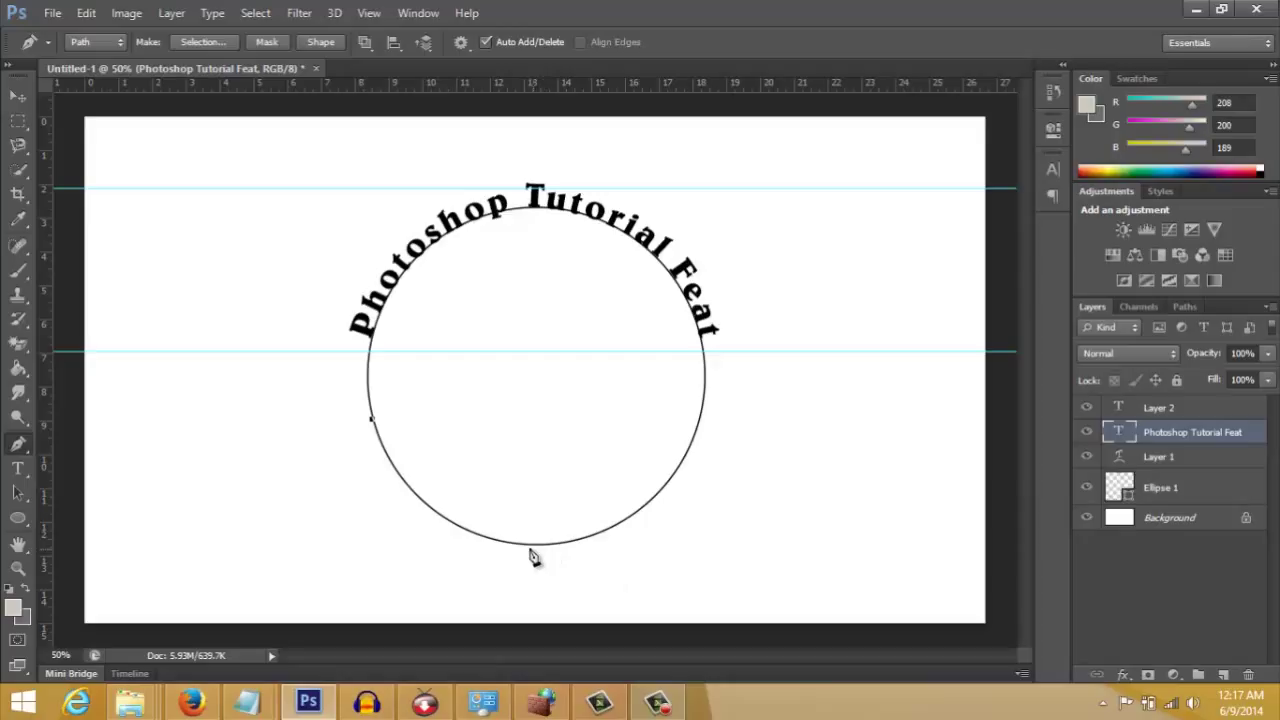
drag(531, 545, 663, 557)
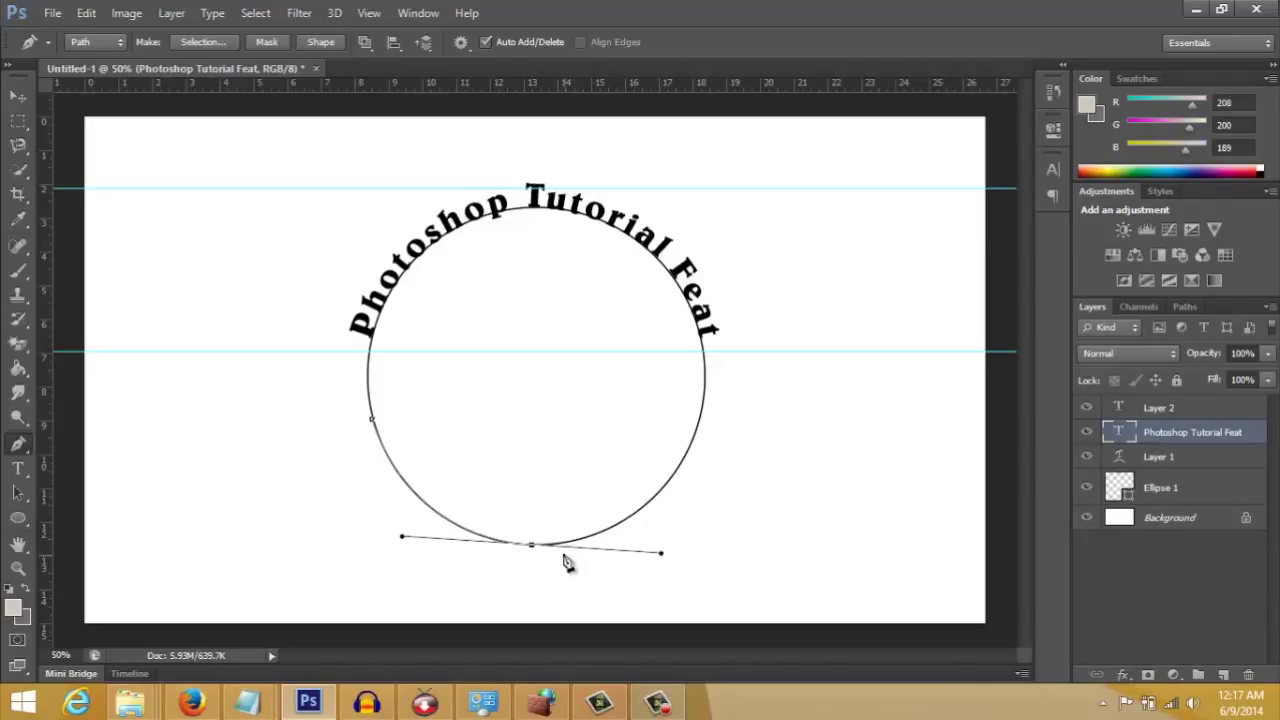
alt+click(533, 548)
drag(660, 86, 740, 285)
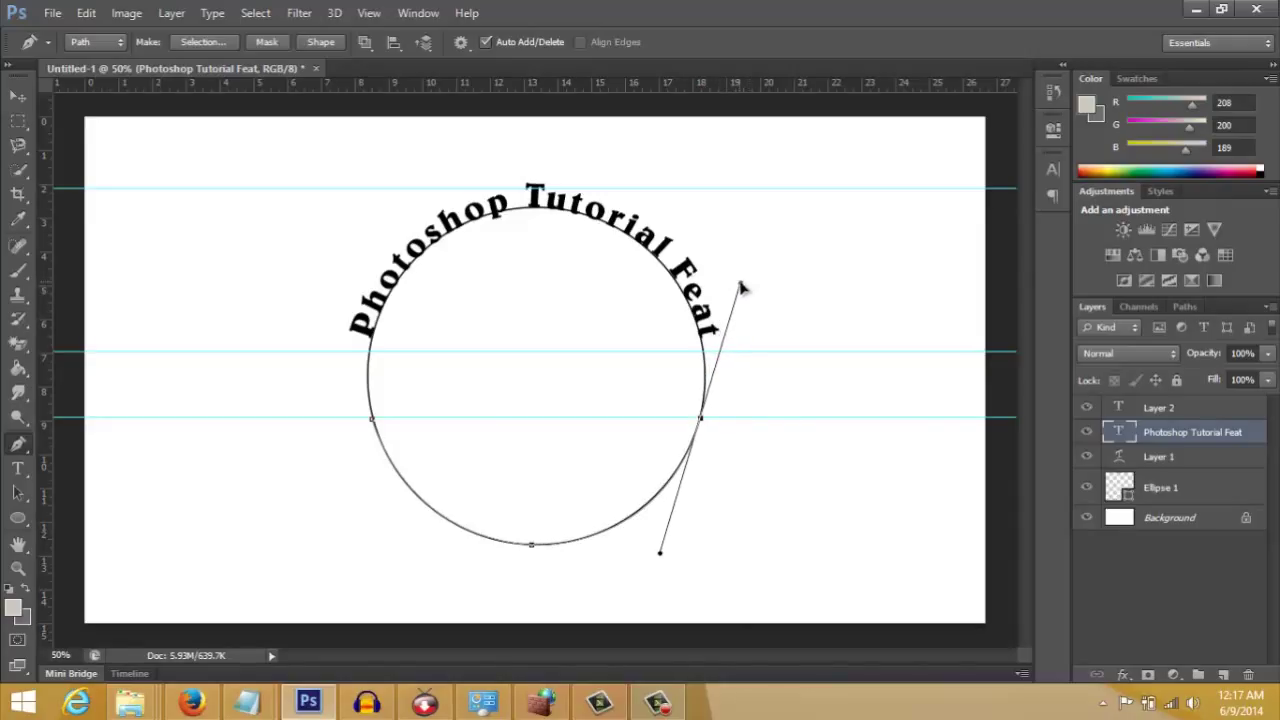
Type 'Photo shop Tutorial' on the lower circle path and slide it into place beneath the top arc
click(20, 468)
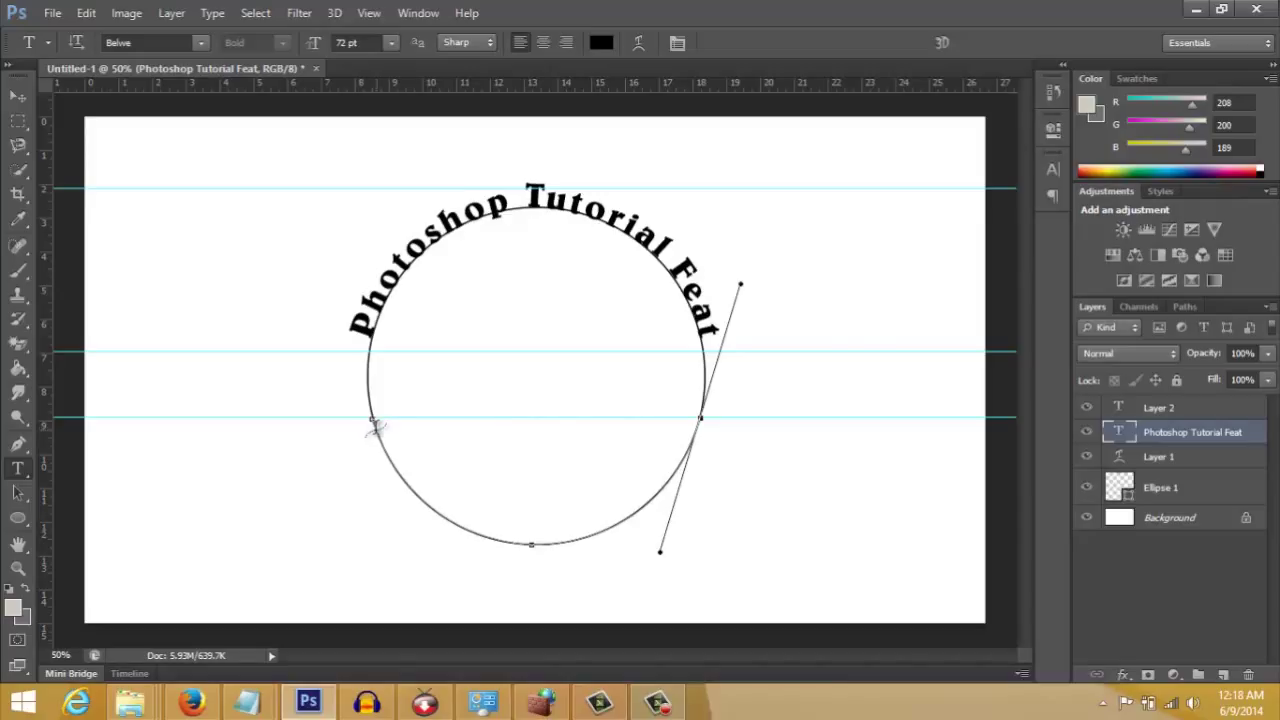
click(374, 424)
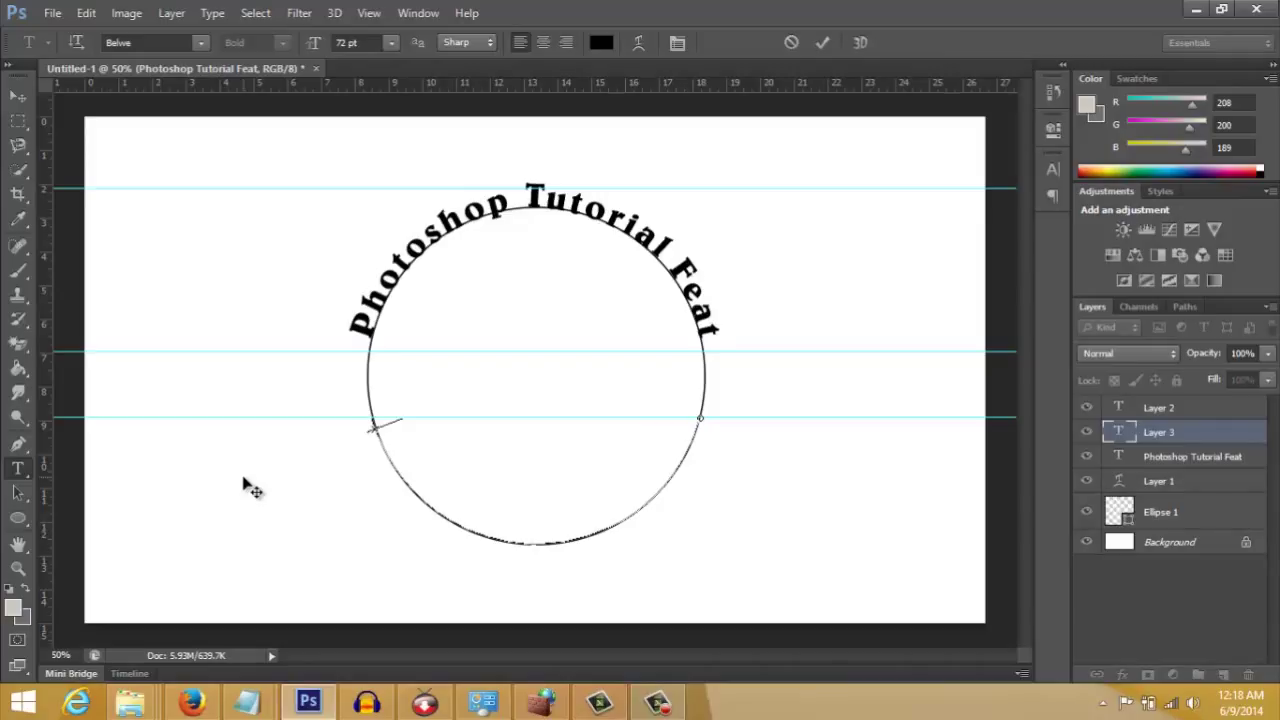
text(Photo shop Tutorial)
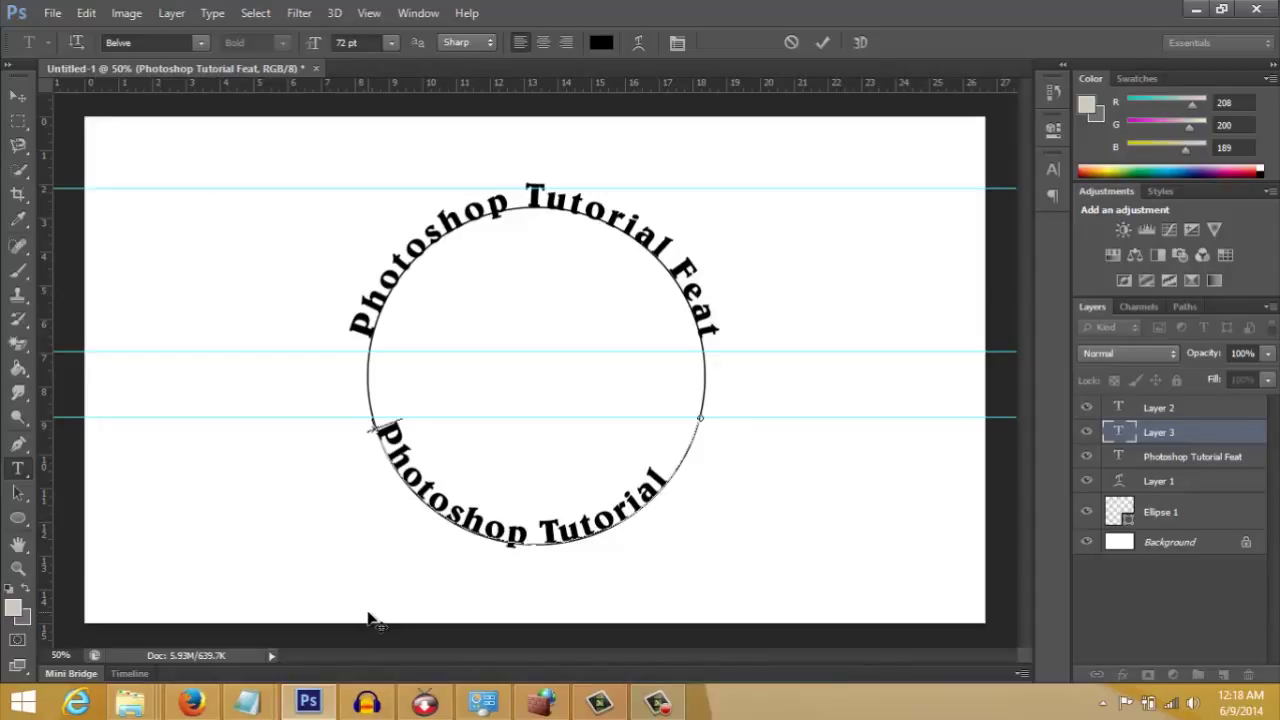
drag(368, 619, 366, 614)
Commit the text and draw a wavy pen path from the canvas's left side over the top arc to the circle's right
click(22, 97)
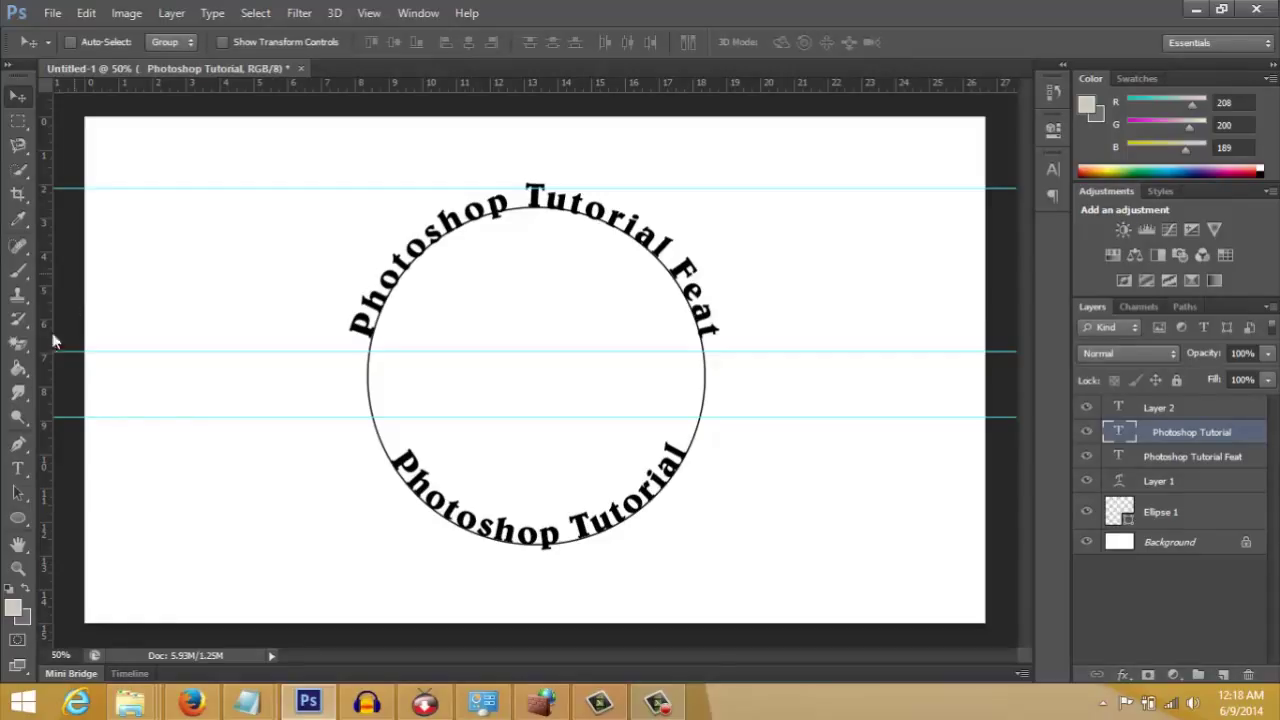
click(18, 444)
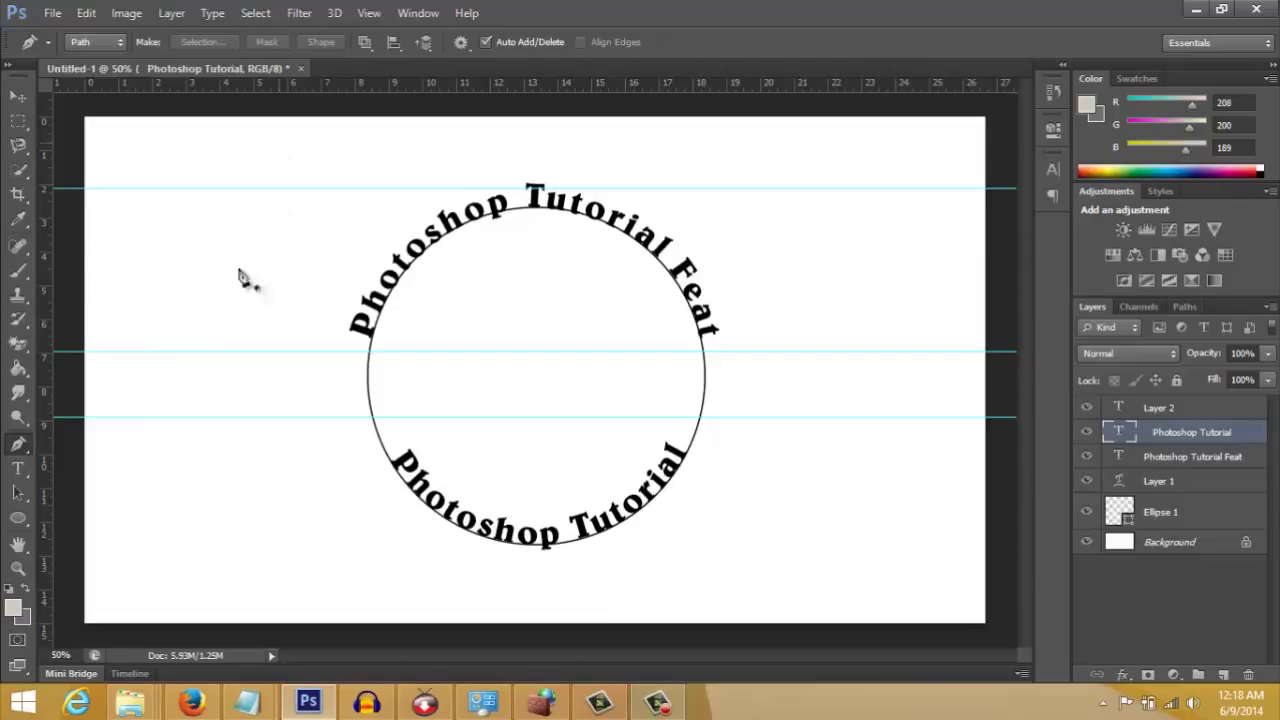
click(120, 334)
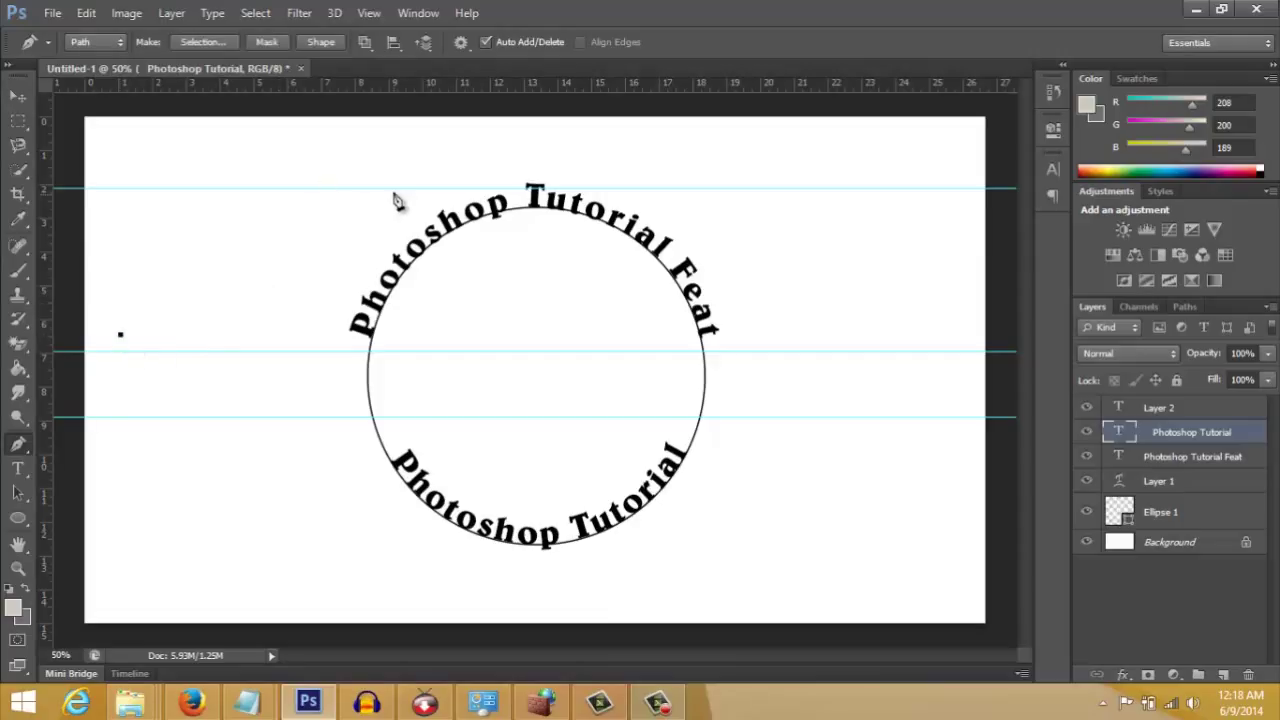
drag(393, 188, 528, 204)
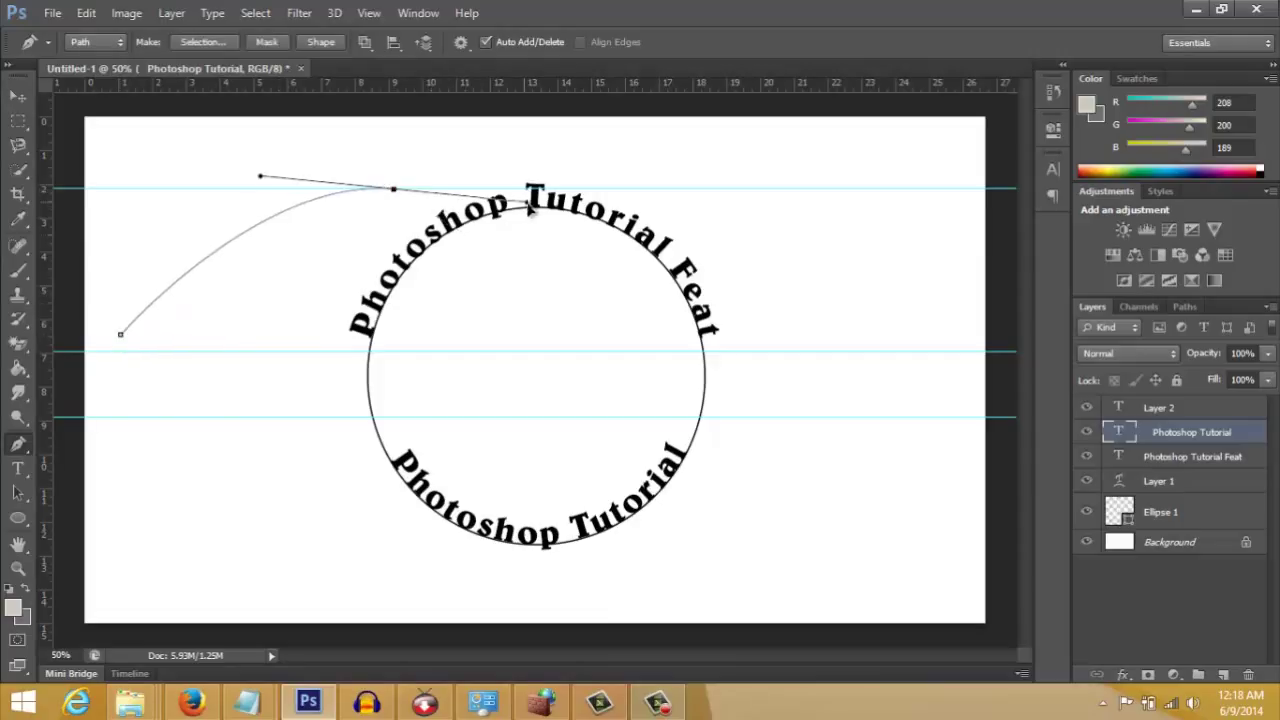
alt+click(394, 189)
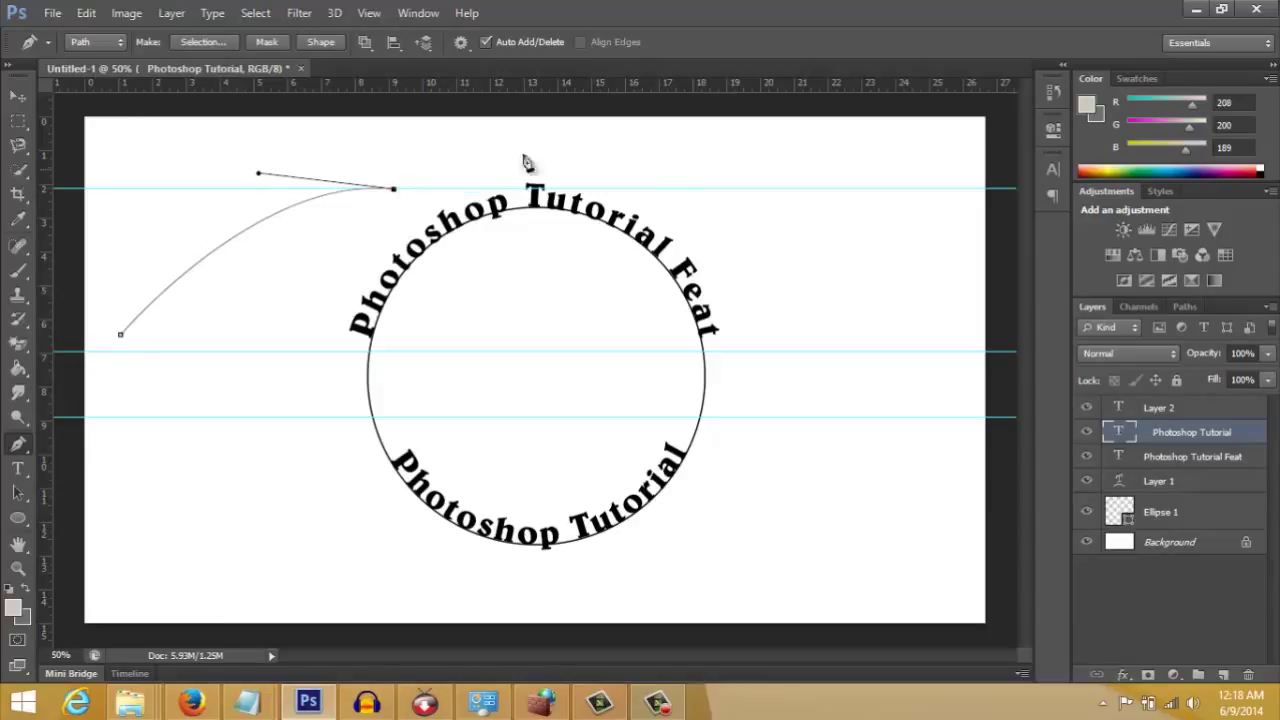
drag(787, 317, 910, 264)
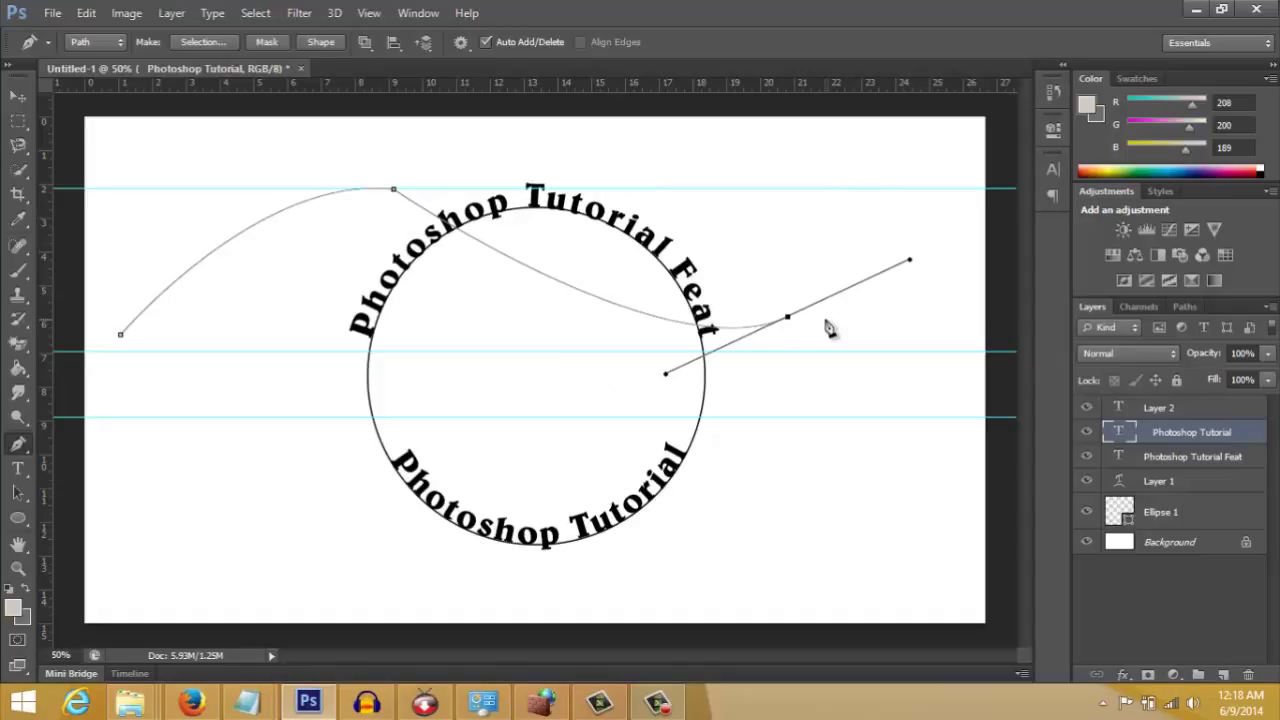
alt+click(787, 318)
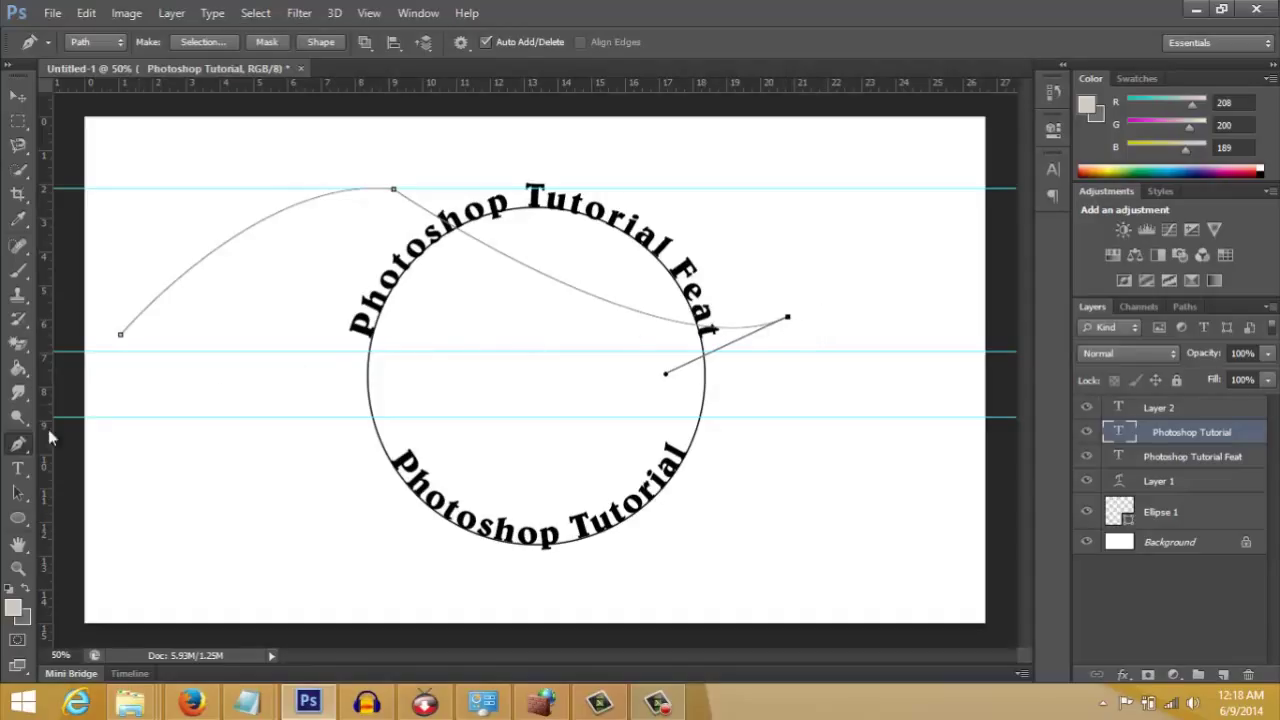
click(17, 468)
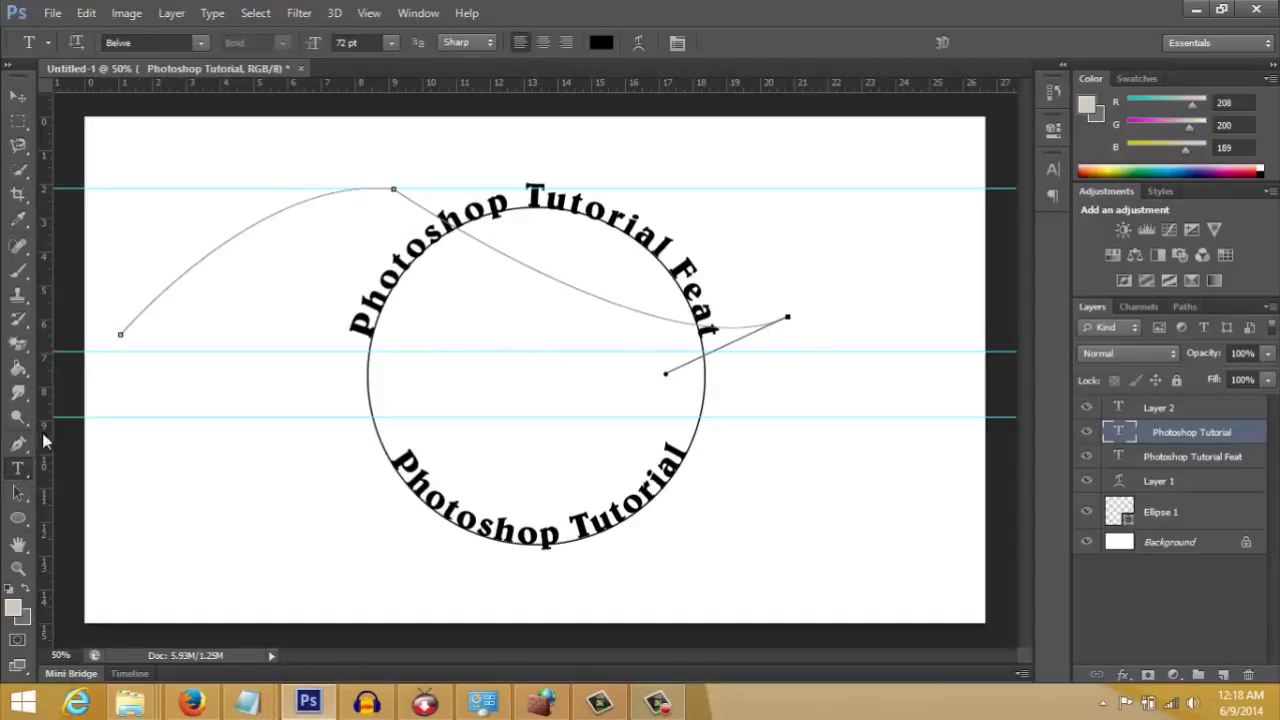
Set 'Photoshop blah blah blah blah blah' along the wavy path and commit it
click(128, 320)
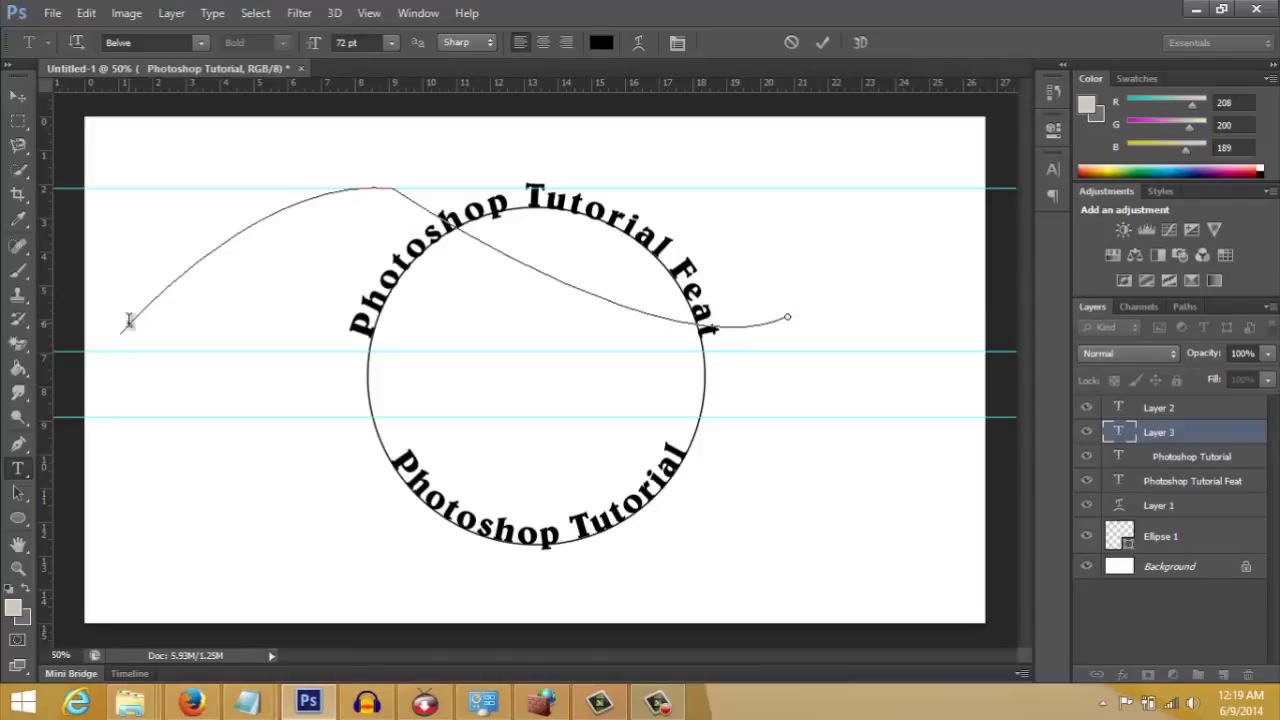
text(Photoshop blah blah b)
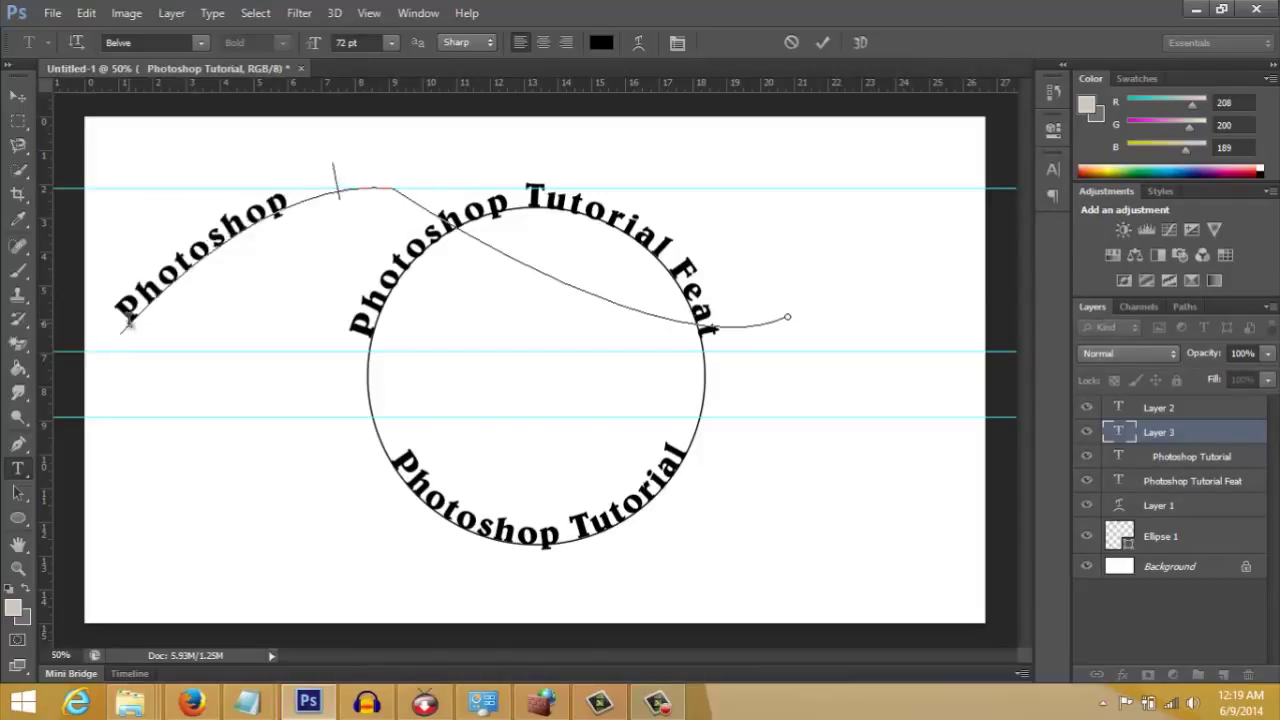
text(lah bla)
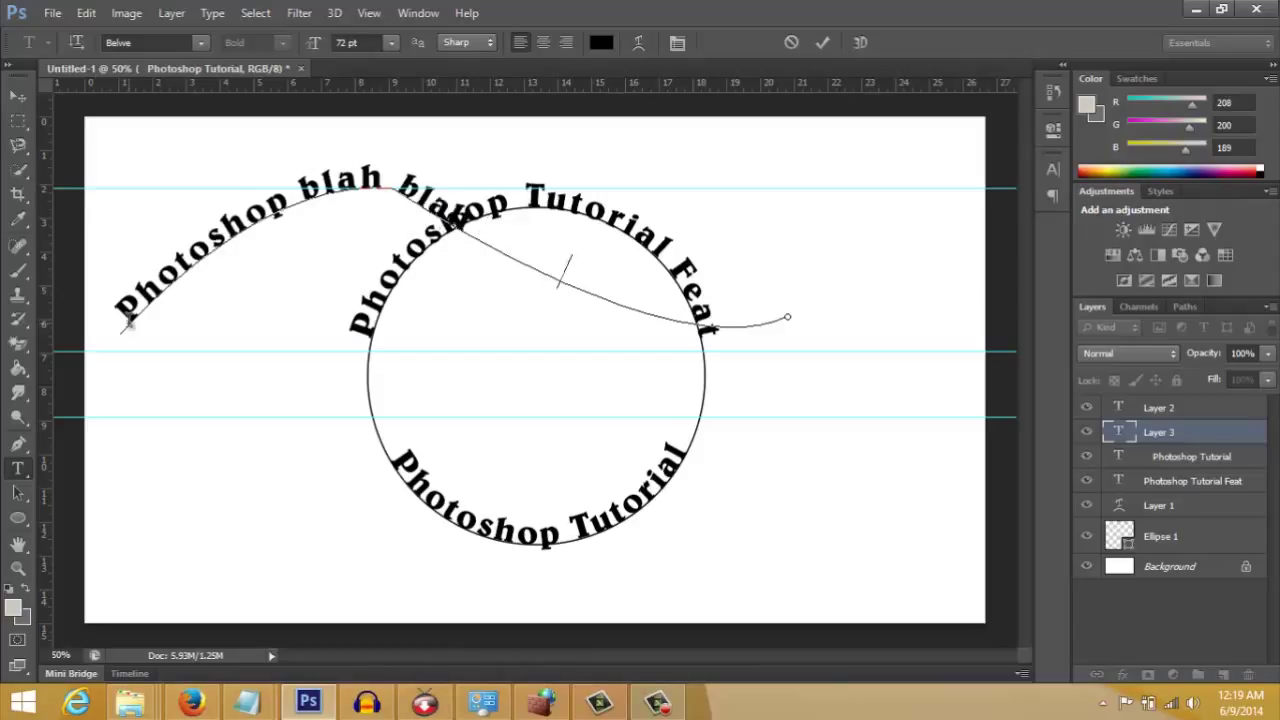
text(h blah)
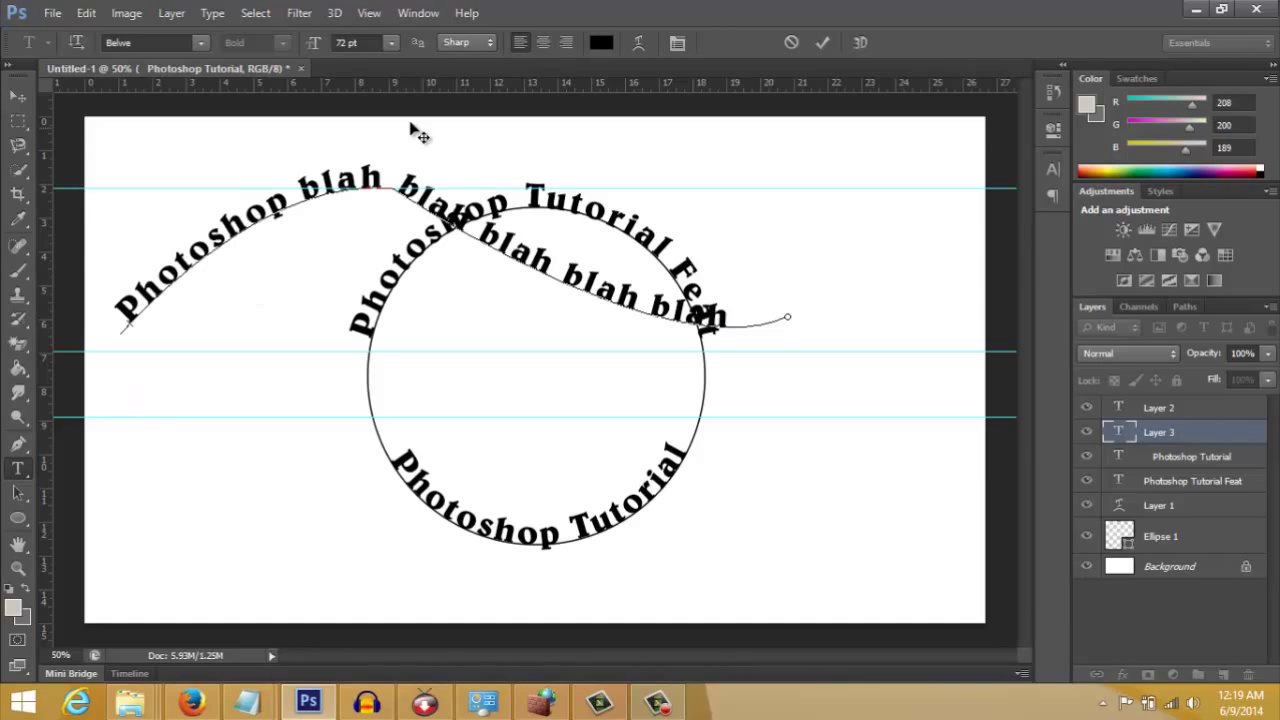
key(ctrl+Return)
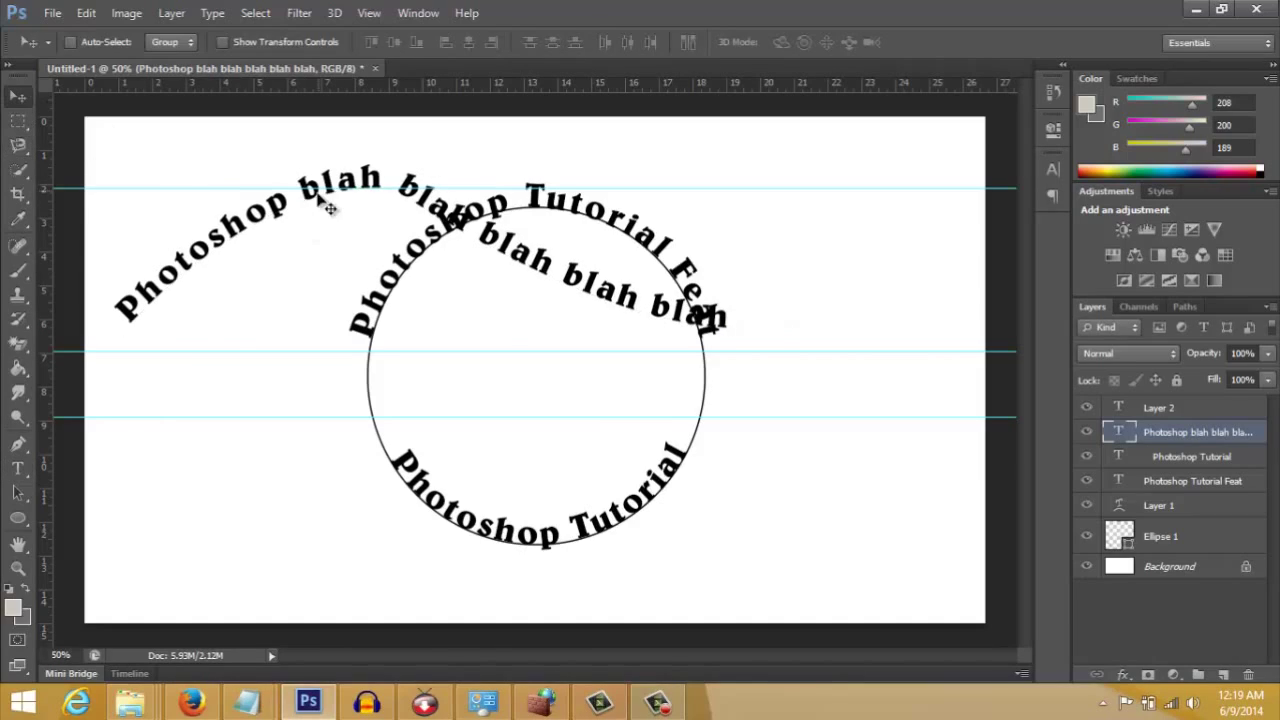